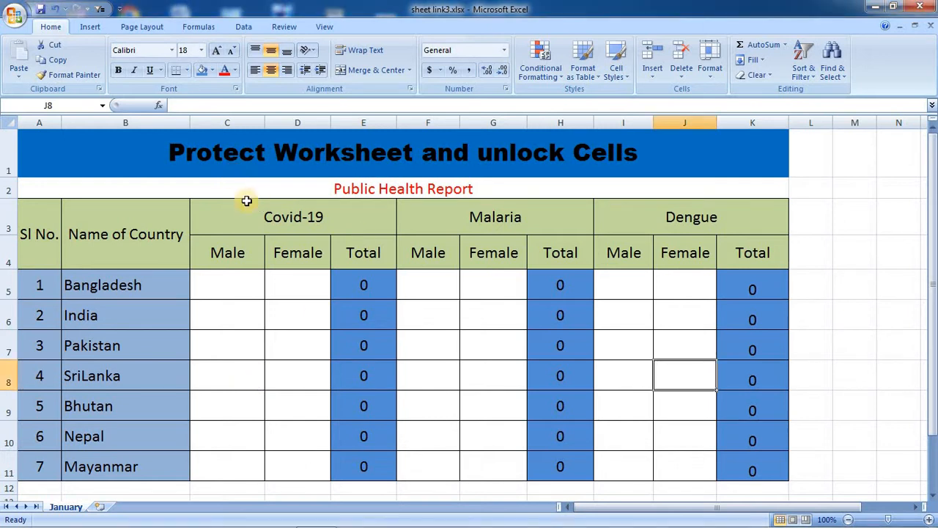
Enter 1 Male and 12 Female in Bangladesh's Covid-19 row, giving a Total of 13.
click(253, 296)
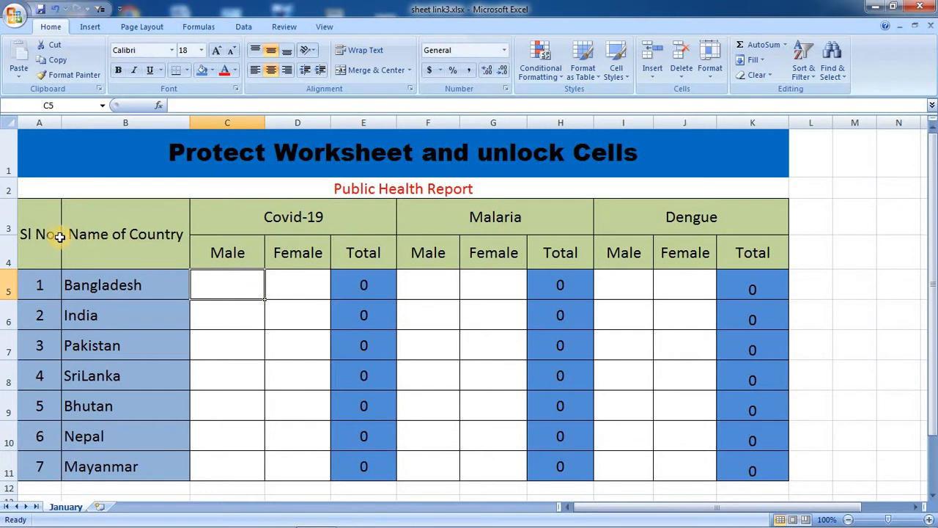
drag(55, 236, 763, 453)
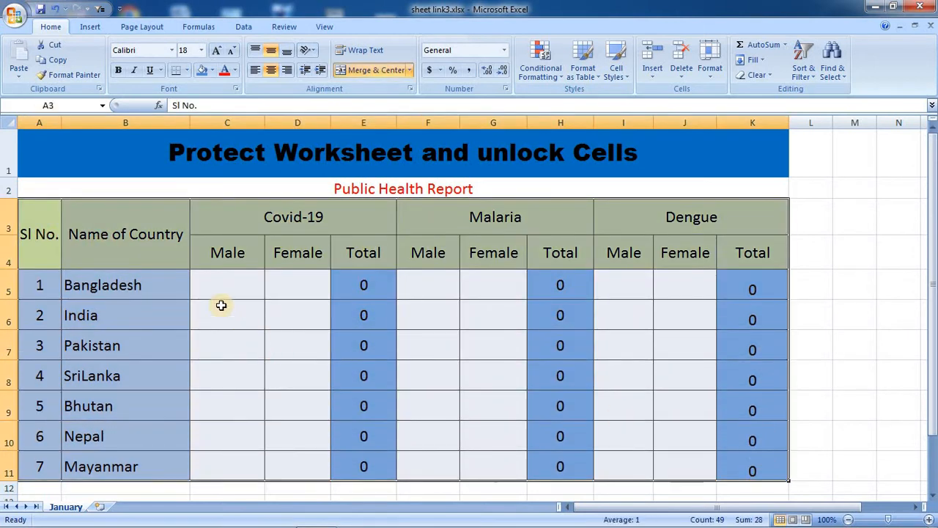
click(222, 290)
text(1)
key(Tab)
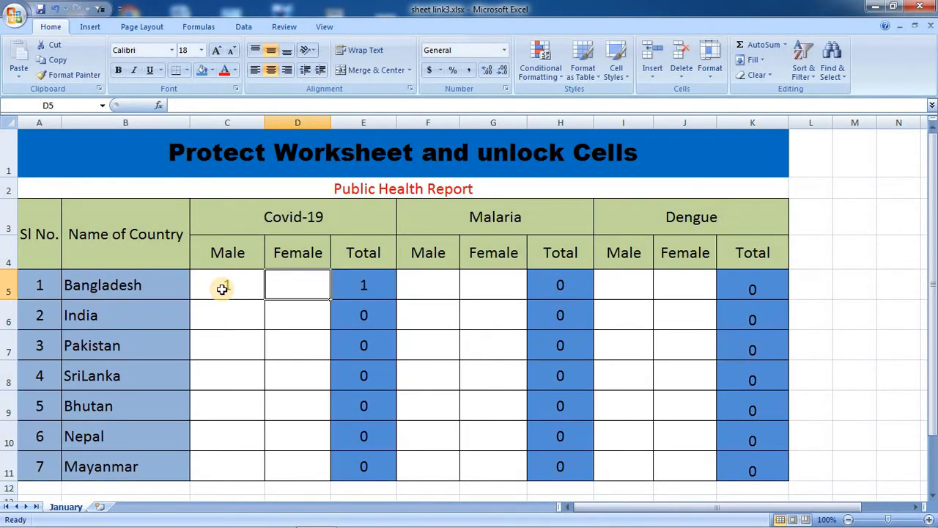
text(12)
key(Tab)
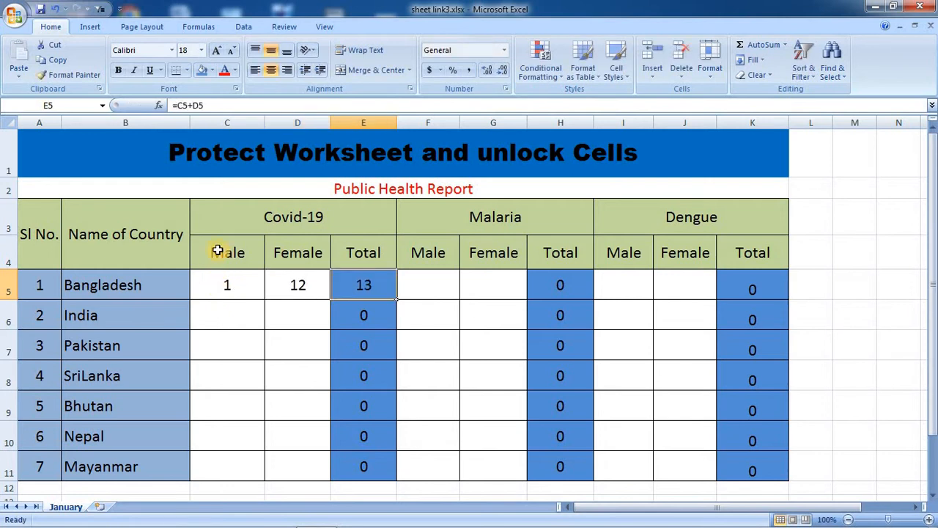
Turn the Covid-19 header text red, then set it back to Automatic black.
click(229, 215)
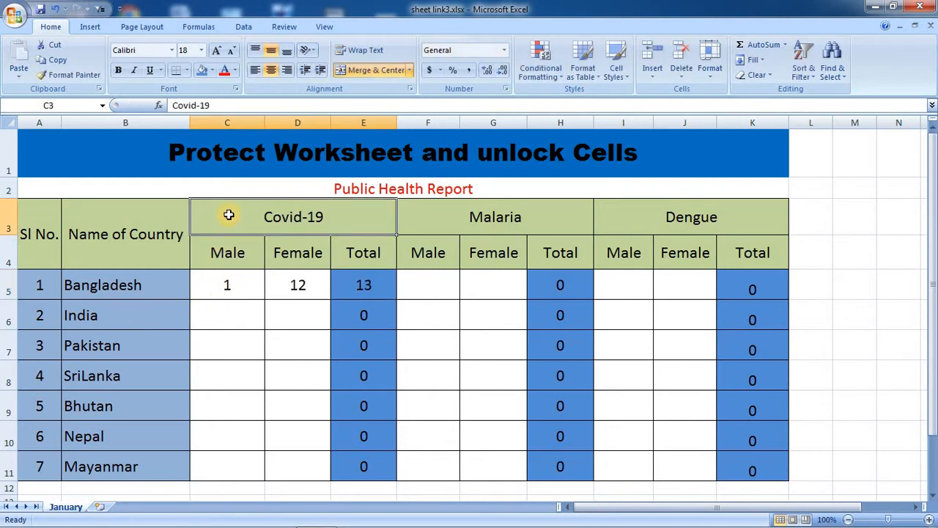
click(224, 70)
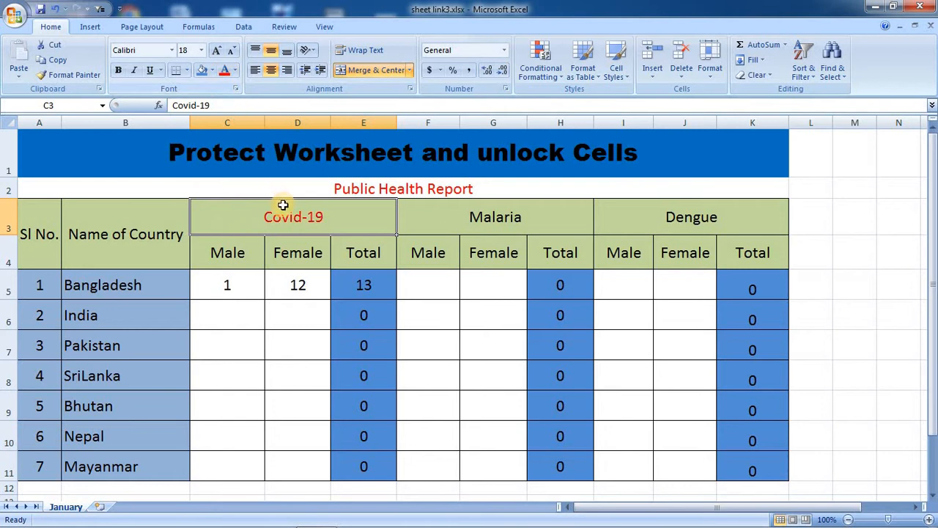
click(234, 69)
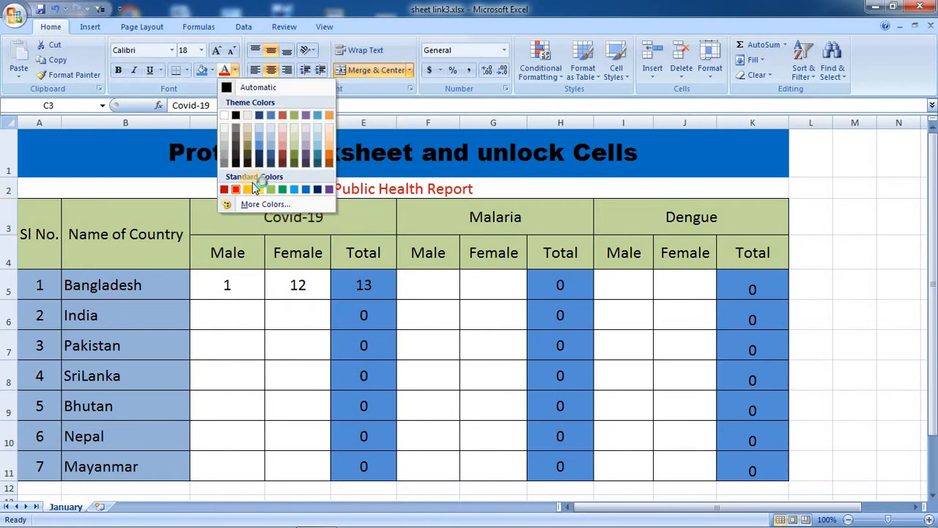
click(248, 88)
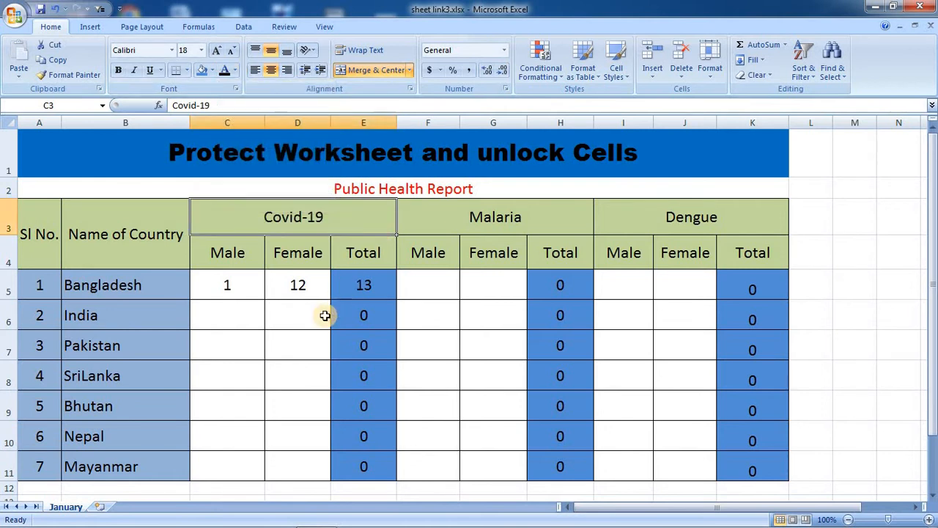
click(325, 315)
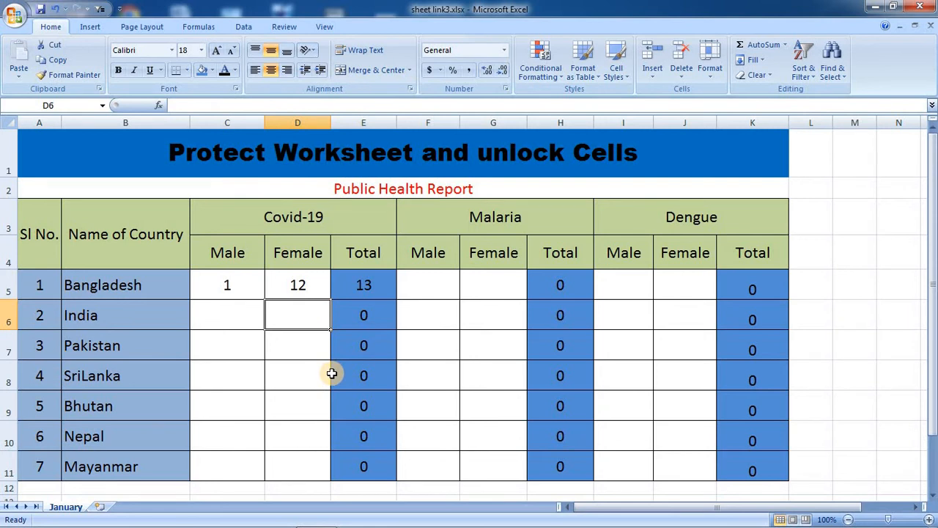
Protect the January sheet with a confirmed password, allowing only selection of locked and unlocked cells.
right_click(66, 507)
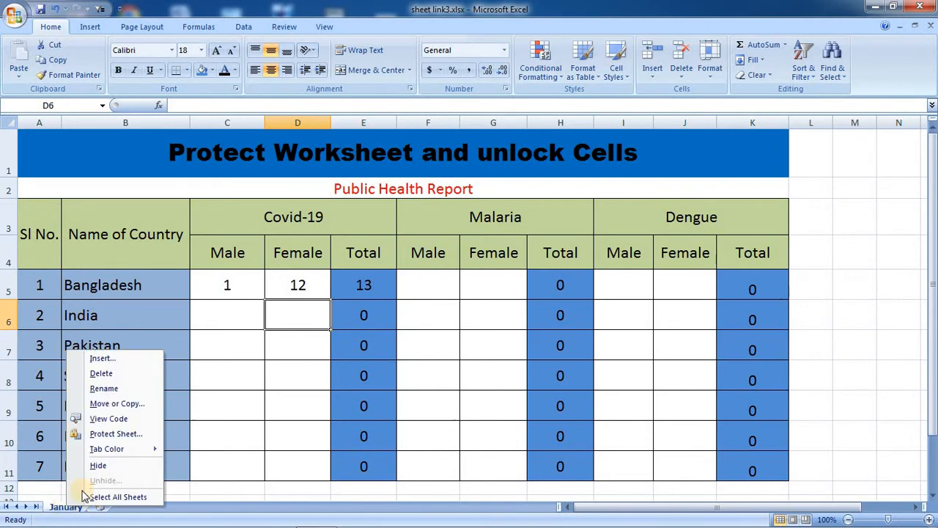
click(114, 434)
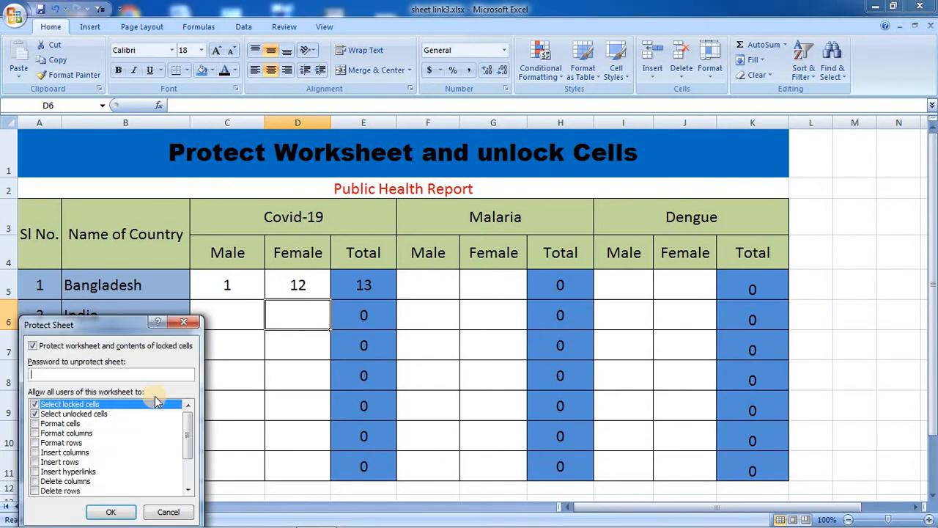
drag(120, 322, 333, 242)
drag(367, 191, 344, 169)
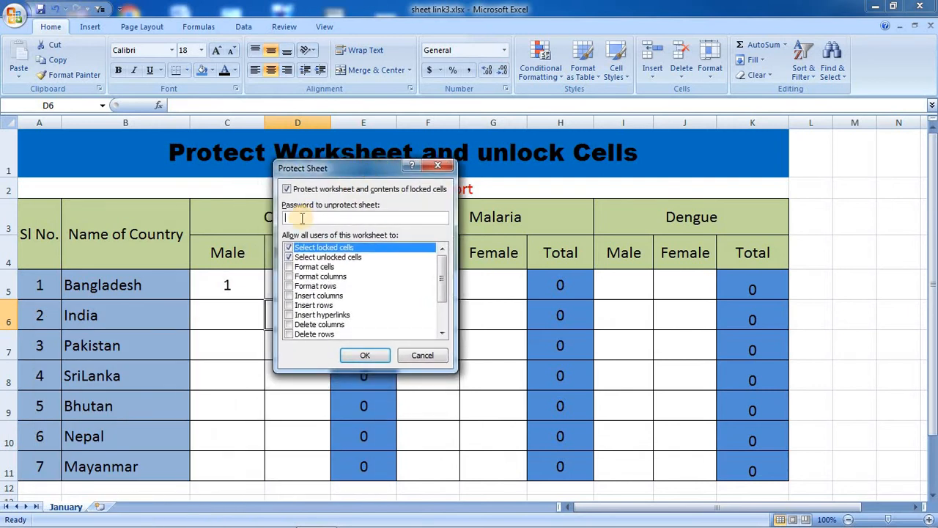
text(123)
click(362, 355)
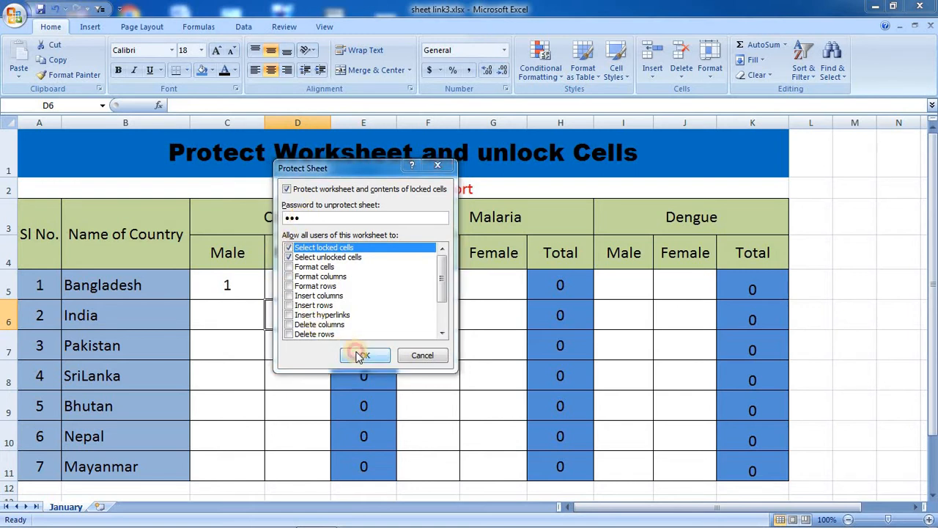
drag(136, 375, 581, 185)
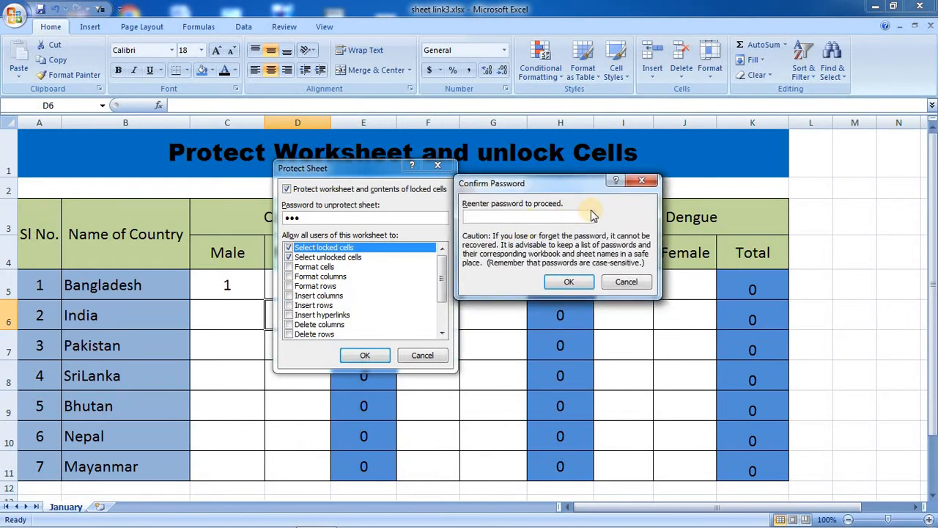
text(123)
click(576, 281)
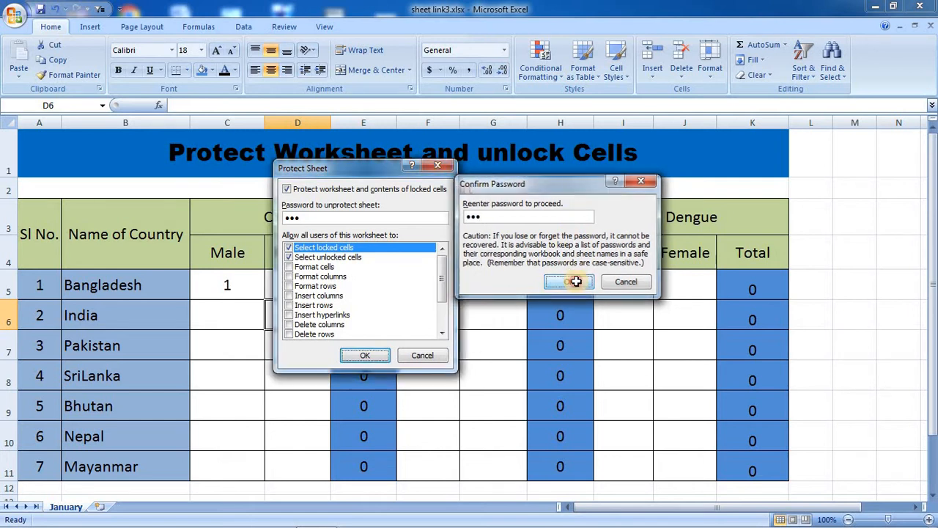
double_click(234, 284)
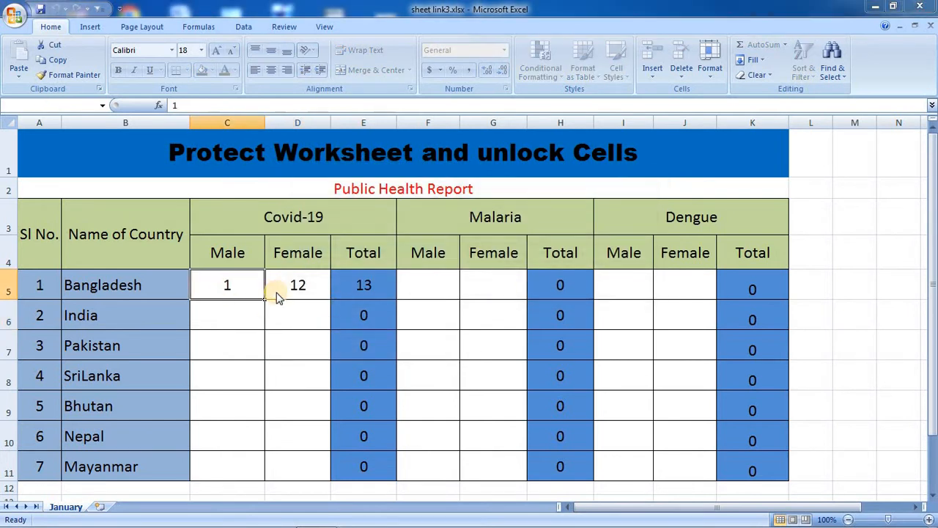
click(454, 313)
click(73, 256)
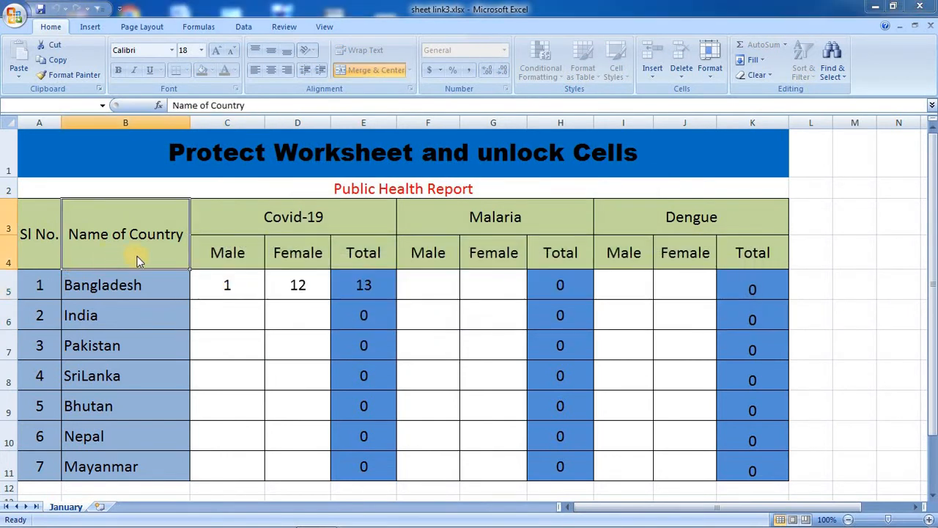
double_click(137, 258)
click(469, 313)
double_click(380, 233)
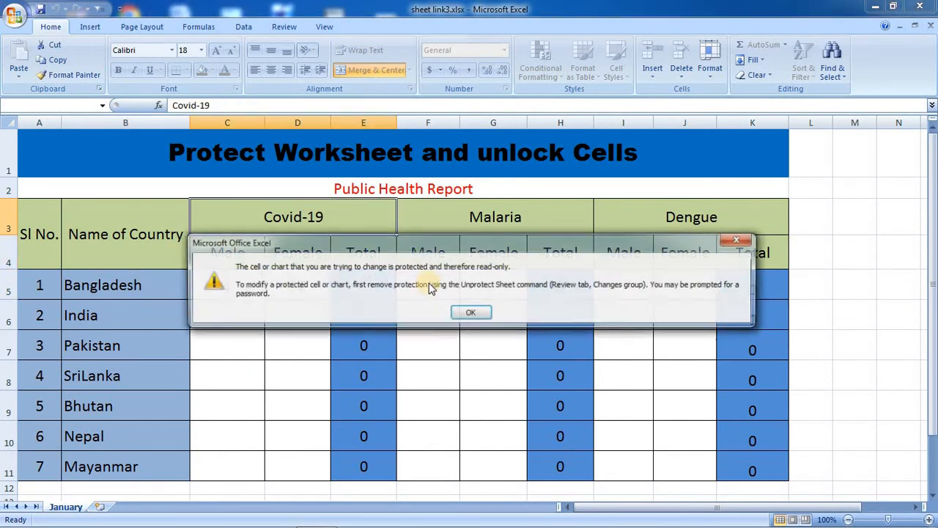
click(469, 314)
click(587, 221)
double_click(590, 233)
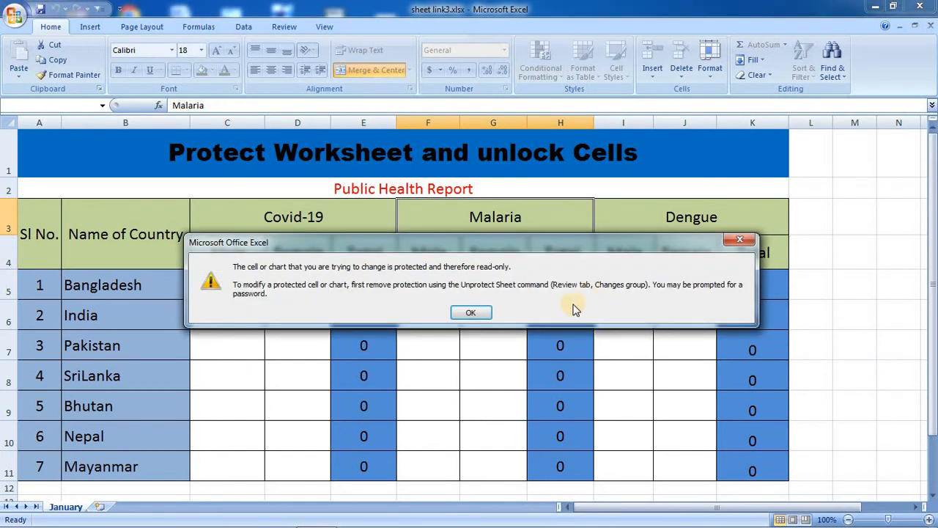
click(490, 314)
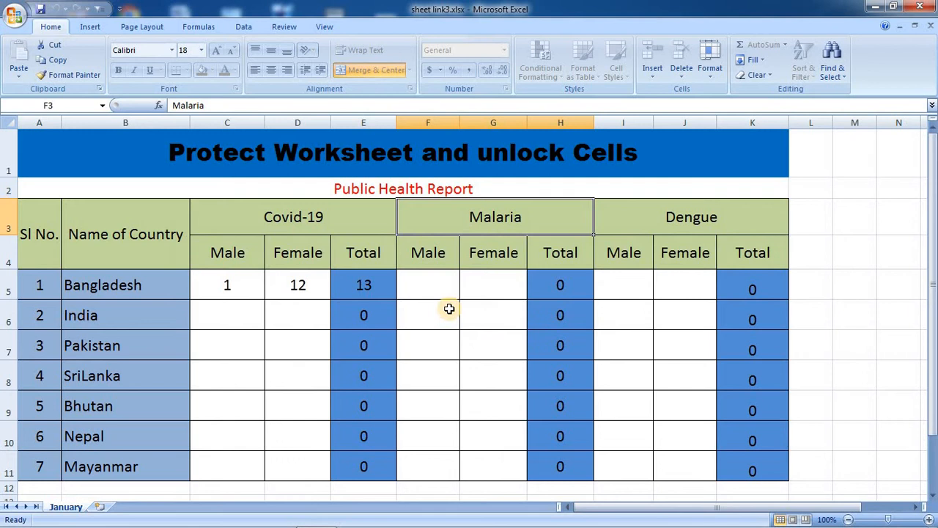
Unprotect the January sheet from its tab menu by supplying the sheet password.
right_click(67, 506)
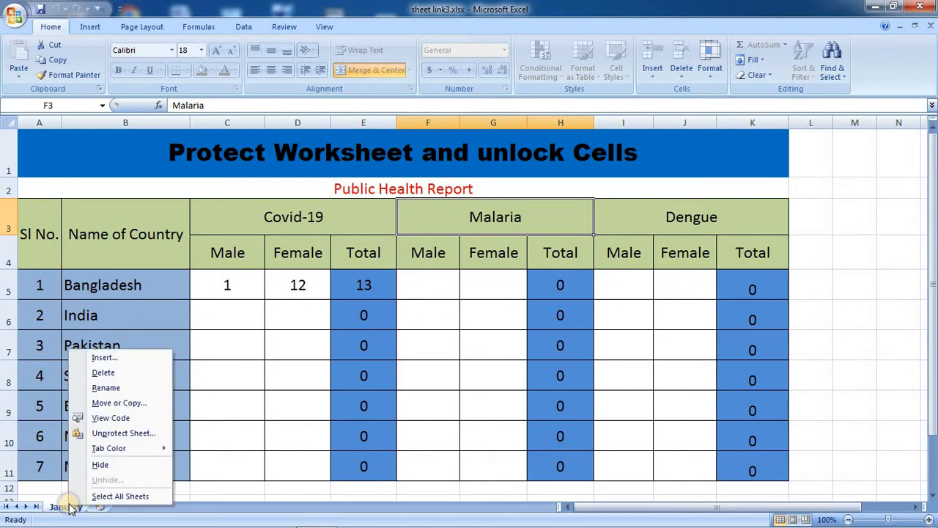
click(124, 434)
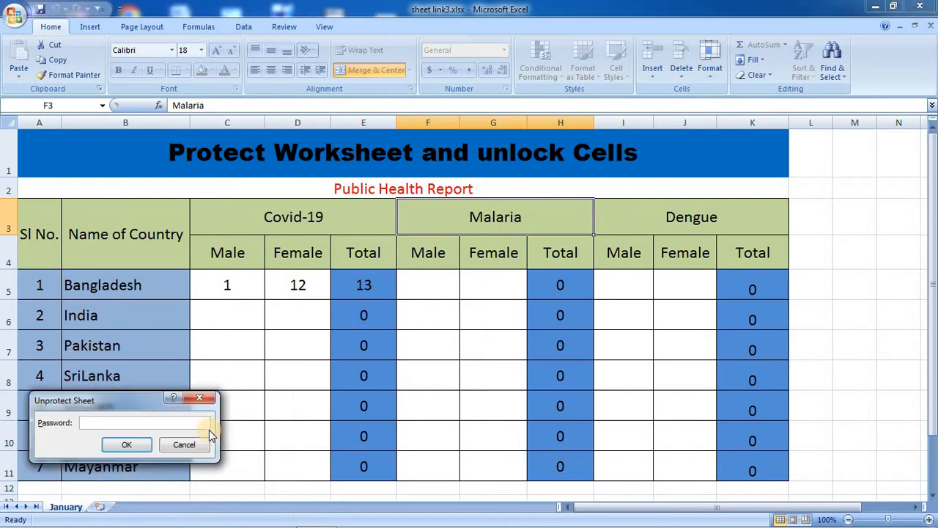
text(123)
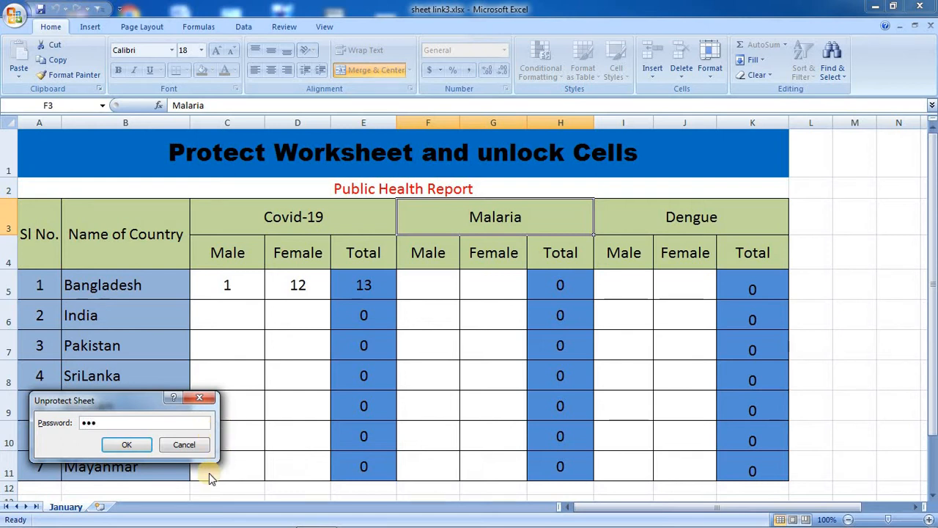
click(127, 444)
click(225, 293)
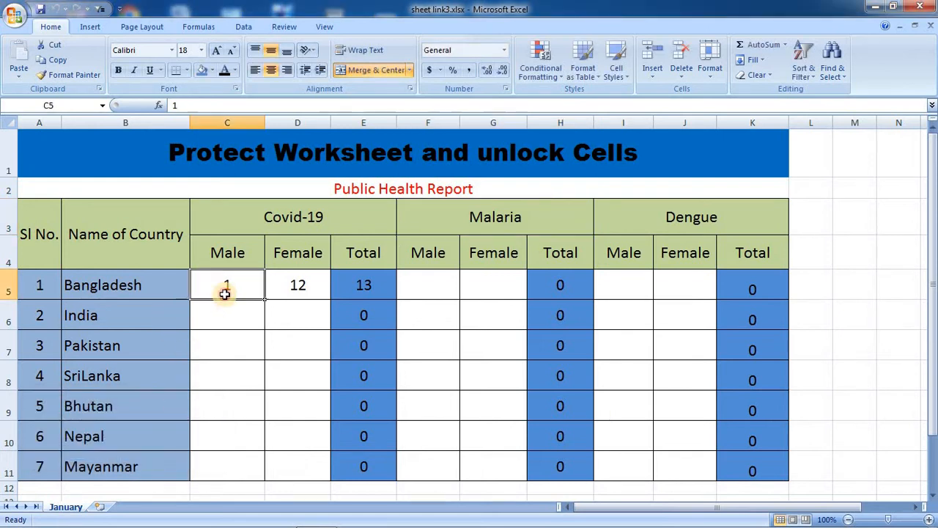
Re-enter 1 Male and 23 Female in Bangladesh's Covid-19 cells.
key(Delete)
text(1)
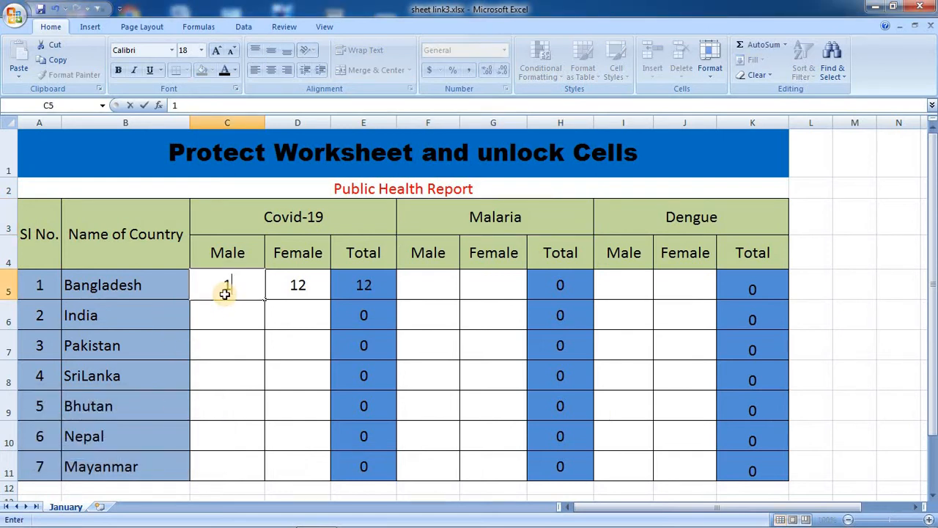
key(Tab)
text(23)
key(Tab)
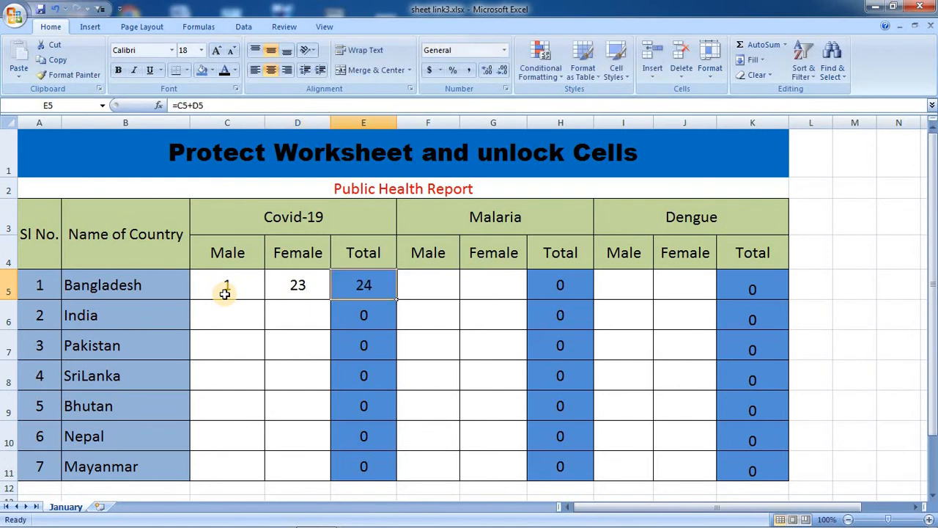
Clear Bangladesh's Covid-19 cells C5:D5 so its Total returns to 0.
click(300, 322)
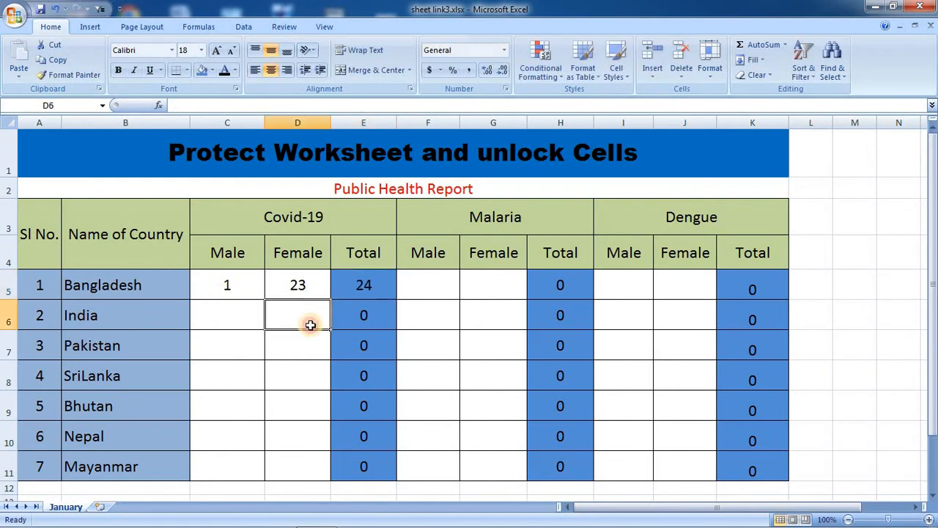
click(261, 405)
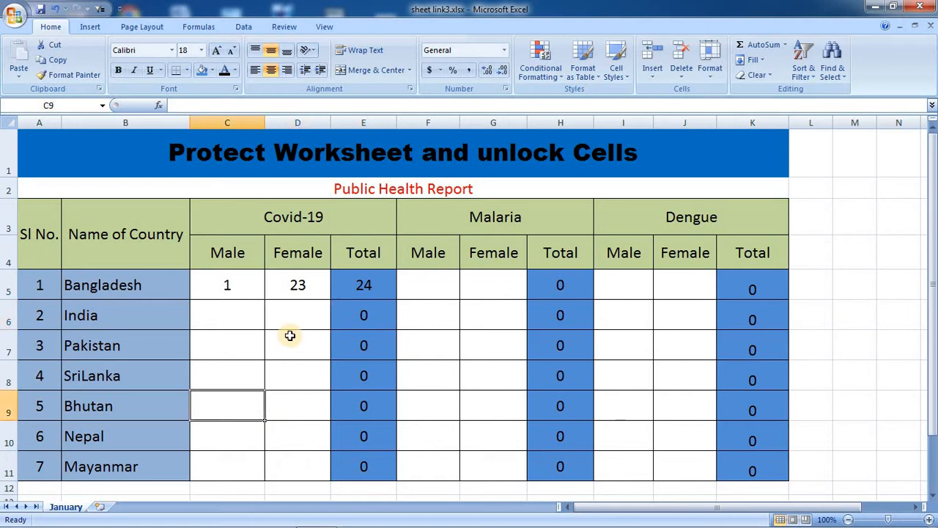
drag(244, 289, 281, 290)
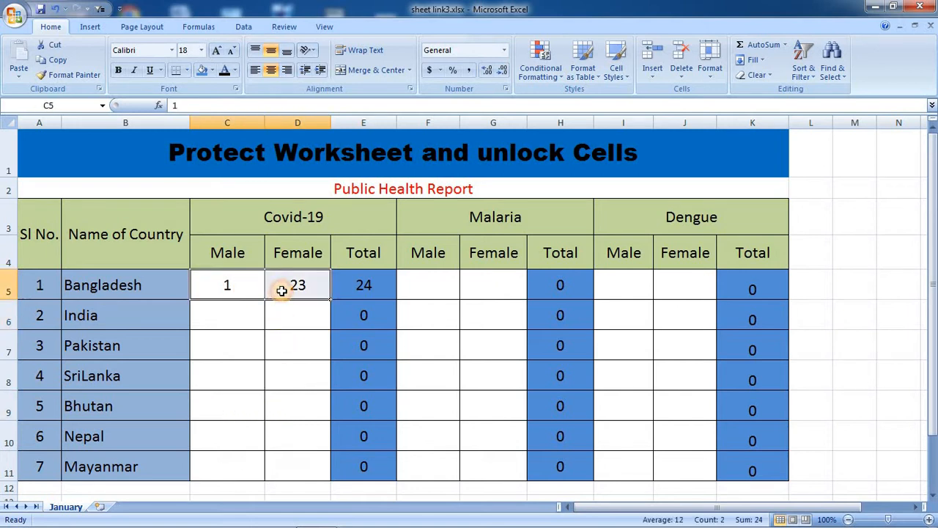
key(Delete)
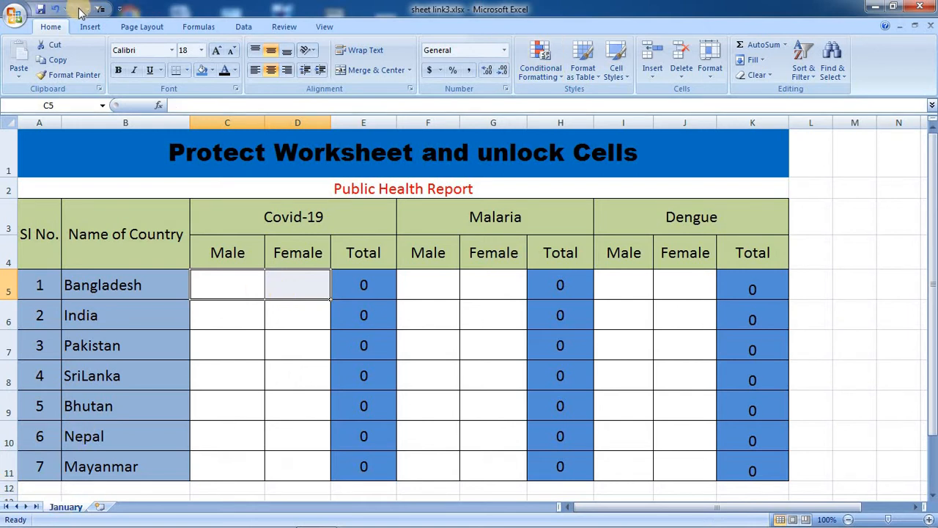
Bring up the Protect Sheet dialog from the Review tab after checking Home > Format.
click(709, 64)
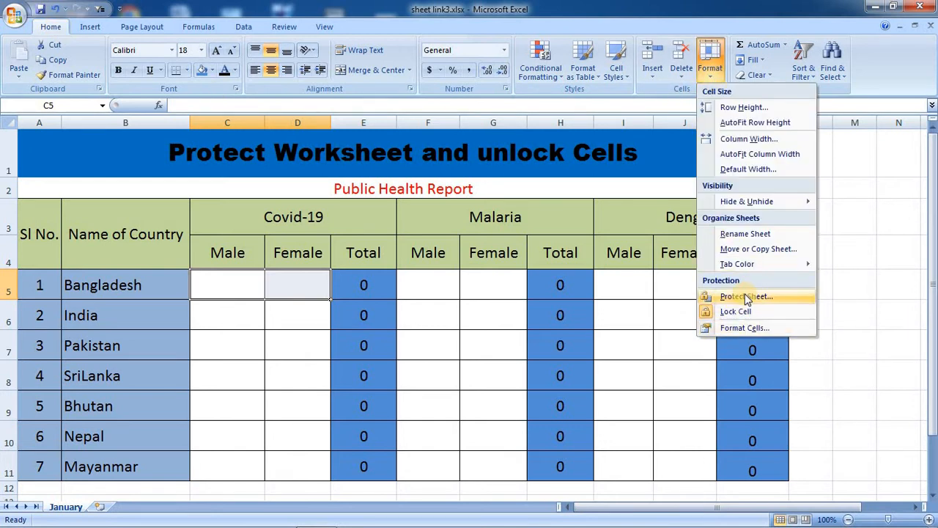
click(284, 26)
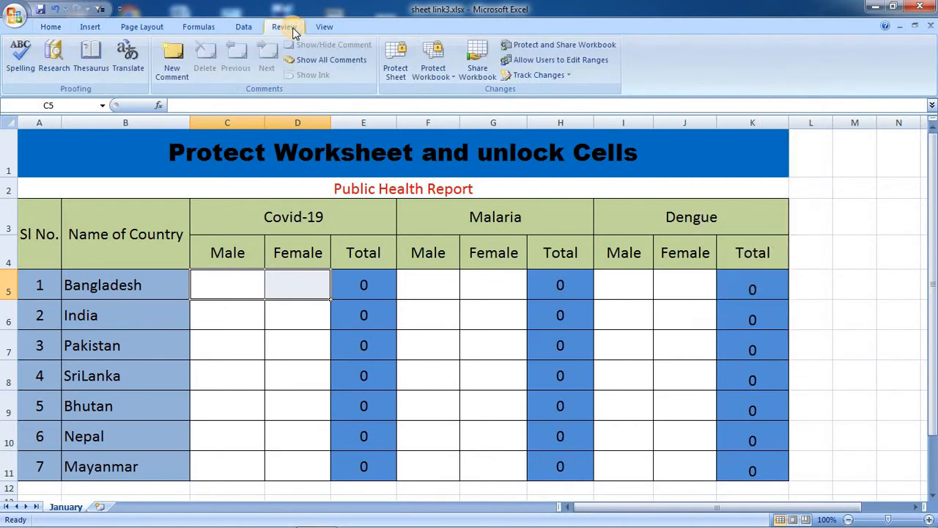
click(405, 72)
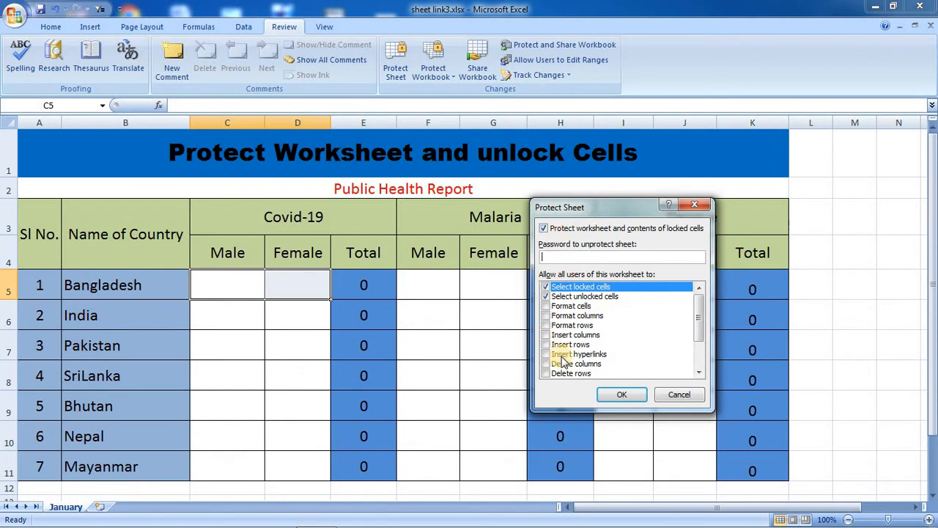
Close the Protect Sheet dialog without applying it and try selecting the entry columns.
click(703, 204)
click(476, 296)
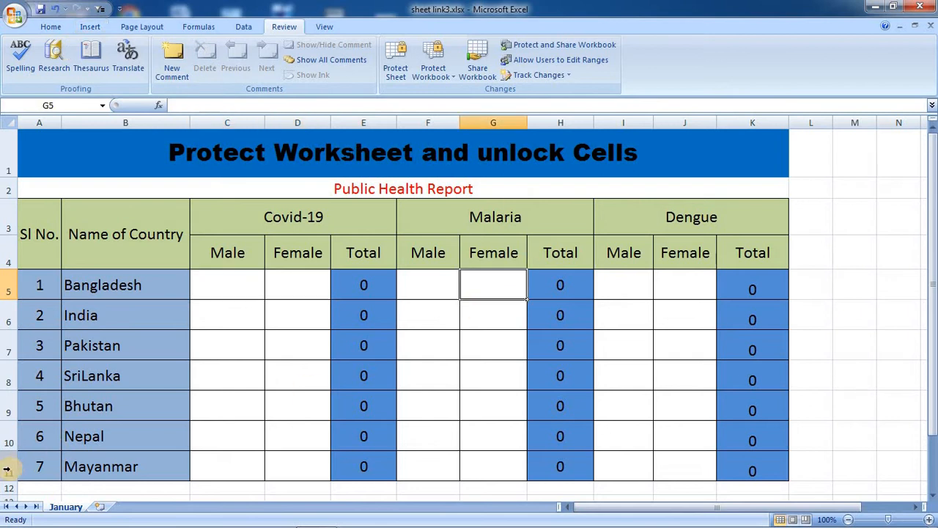
click(429, 338)
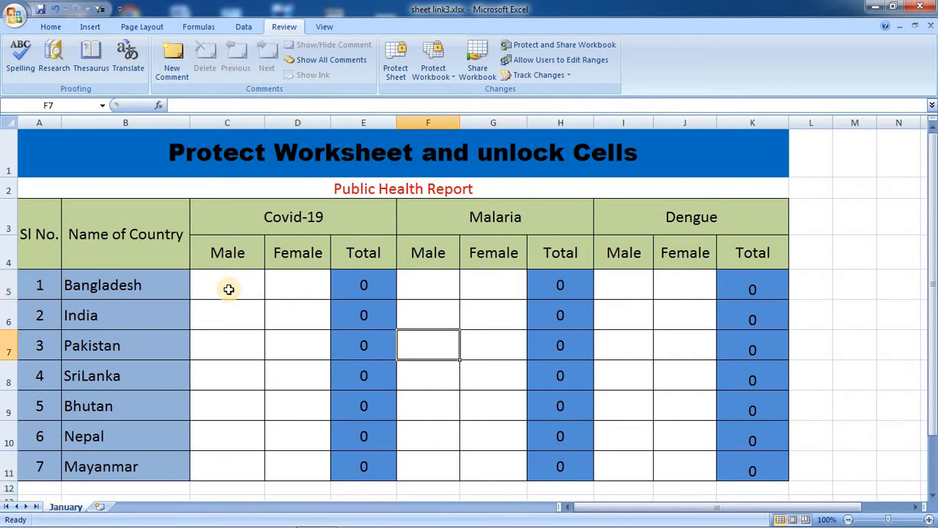
drag(229, 290, 291, 452)
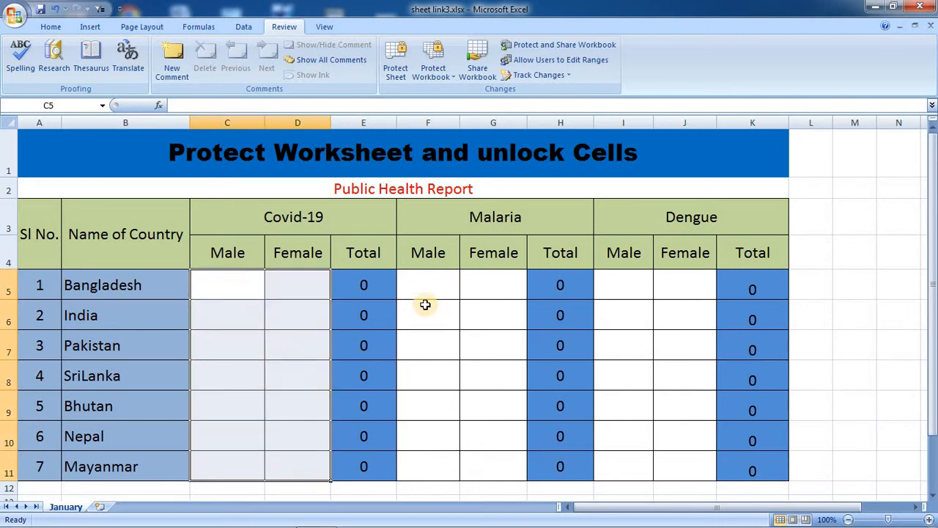
drag(428, 282, 486, 474)
drag(636, 286, 682, 460)
click(649, 305)
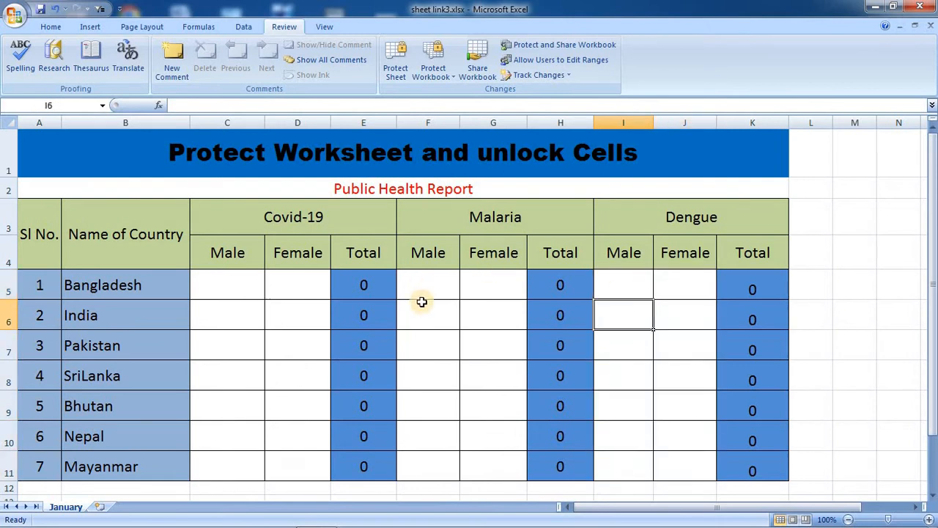
Select C5:D11 plus the Malaria and Dengue Male/Female columns, then clear the selection.
click(237, 287)
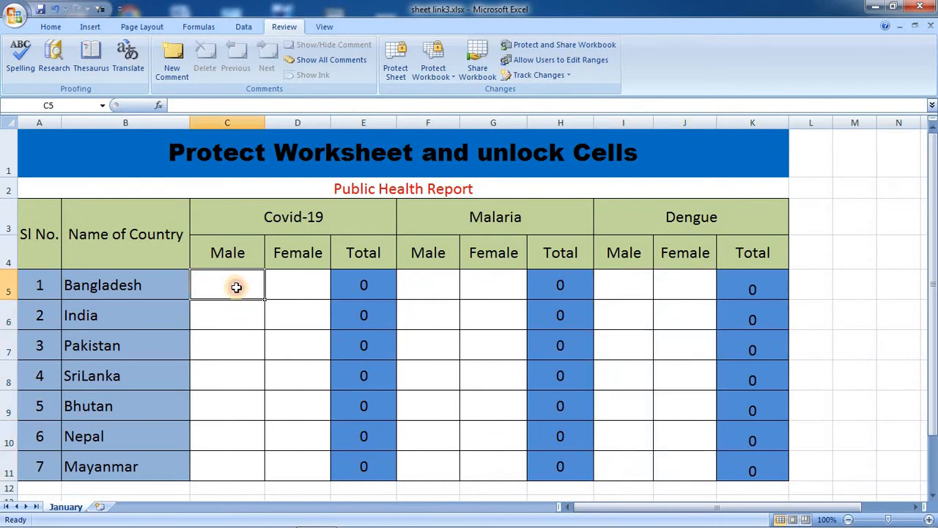
drag(236, 288, 285, 428)
drag(283, 450, 283, 459)
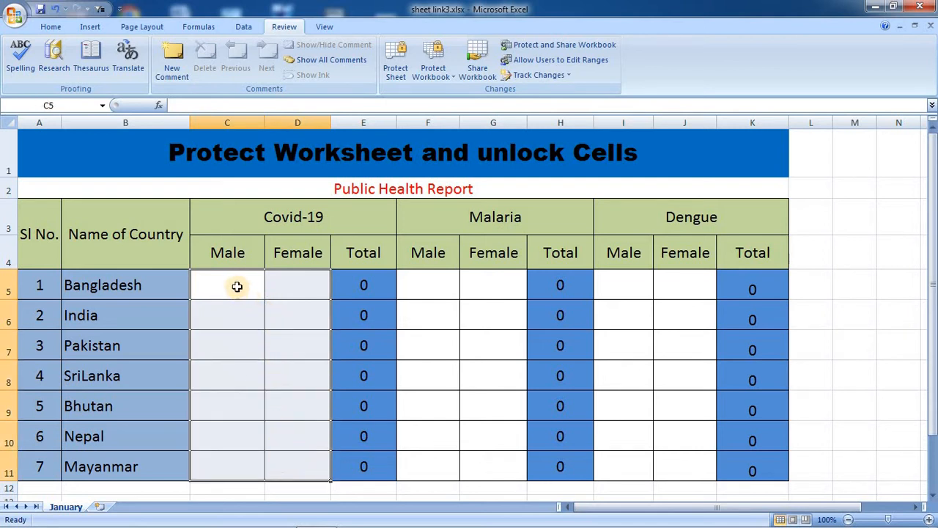
drag(237, 287, 285, 457)
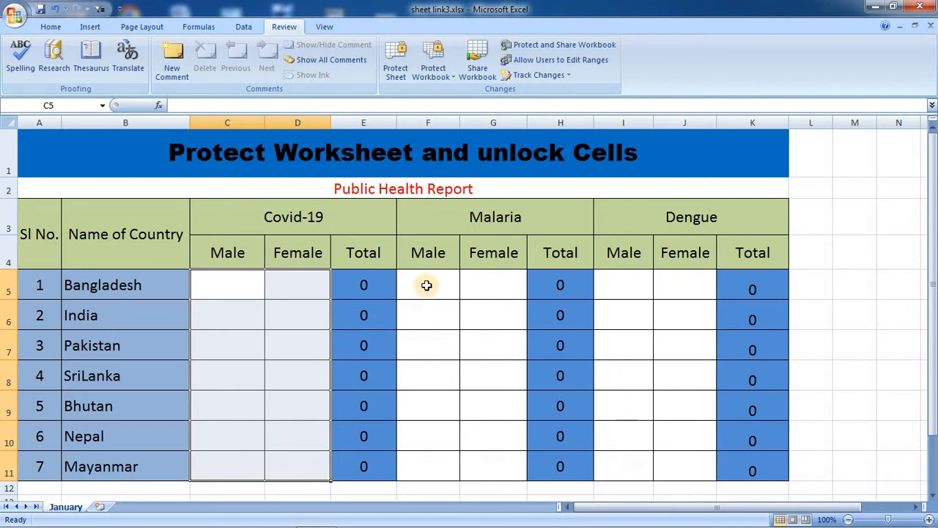
mouse_move(427, 285)
mouse_down()
mouse_move(465, 360)
mouse_move(484, 457)
mouse_up()
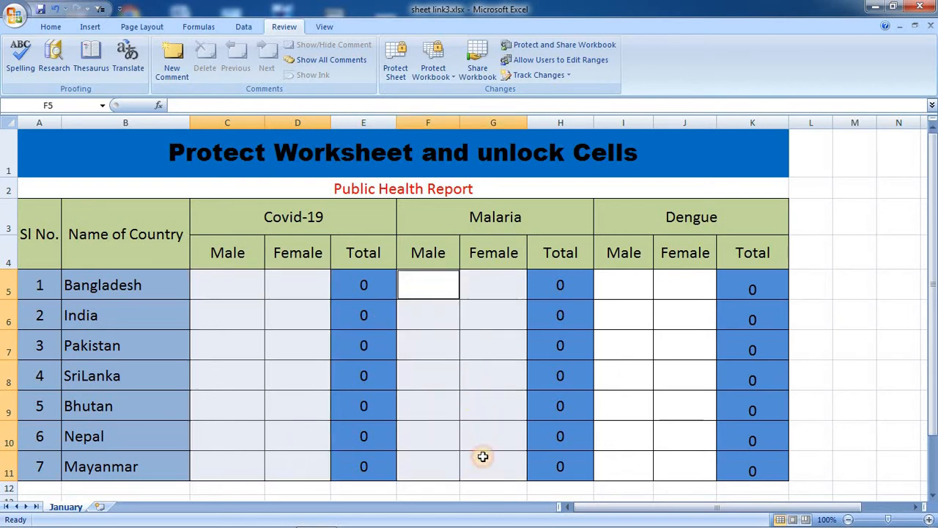
drag(638, 293, 667, 460)
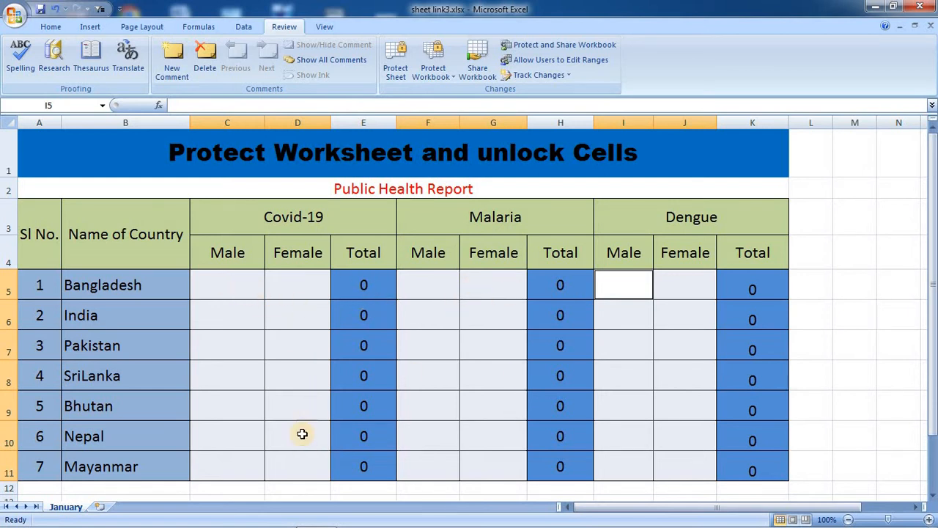
click(482, 352)
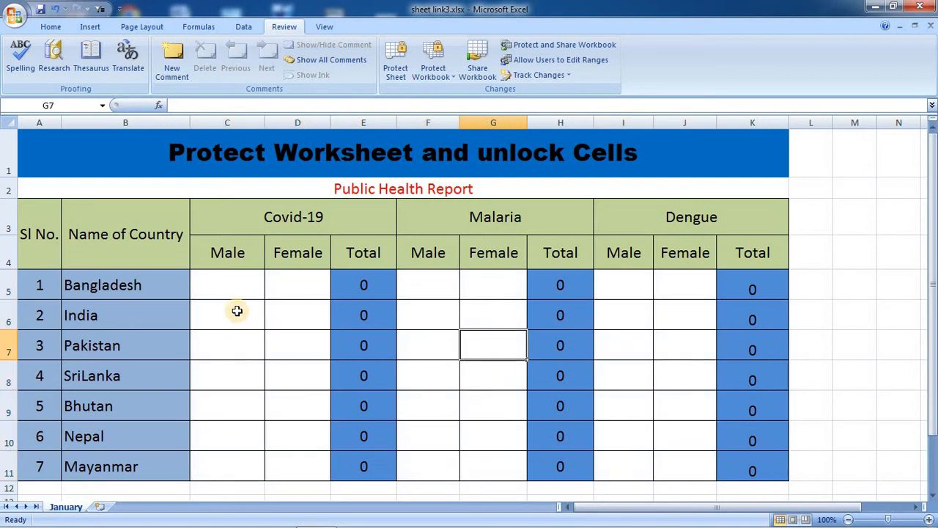
Multi-select the Male and Female entry cells C5:D11, F5:G11 and I5:J11.
click(227, 290)
shift+click(290, 335)
click(237, 283)
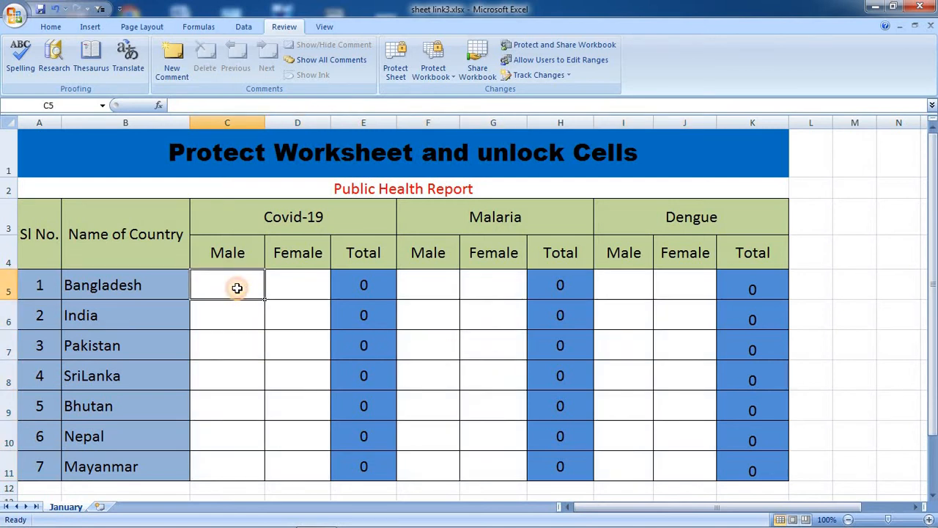
shift+click(286, 344)
drag(286, 379, 275, 459)
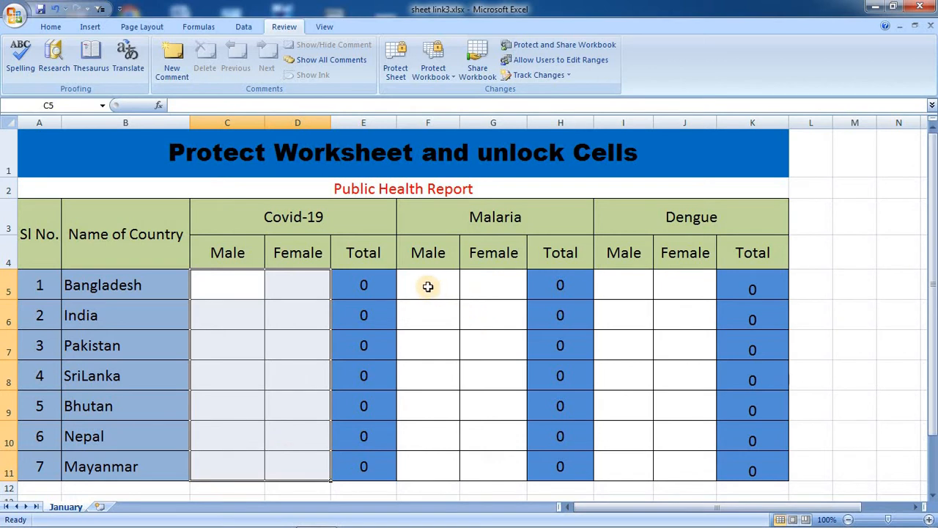
mouse_move(428, 285)
mouse_down()
mouse_move(465, 315)
mouse_move(474, 463)
mouse_up()
drag(630, 281, 674, 461)
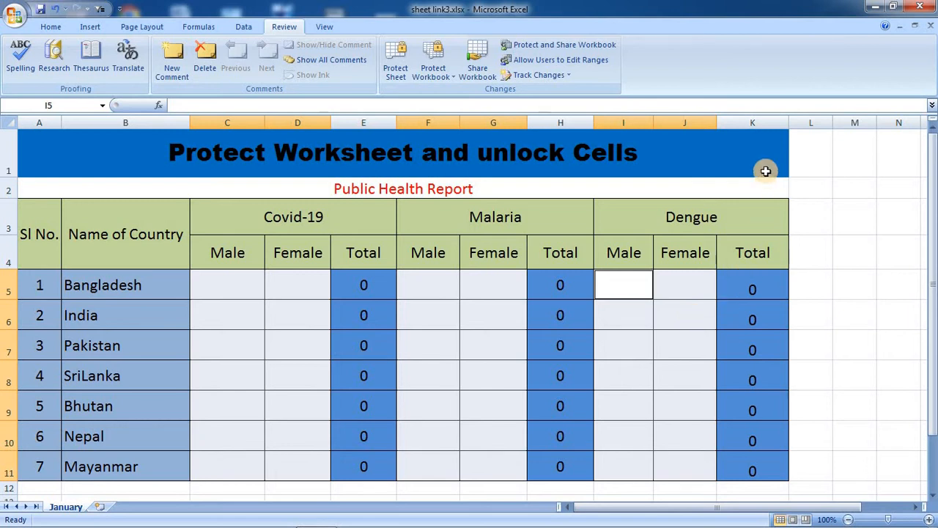
Unlock the selected Male and Female entry cells with Home > Format > Lock Cell.
click(51, 27)
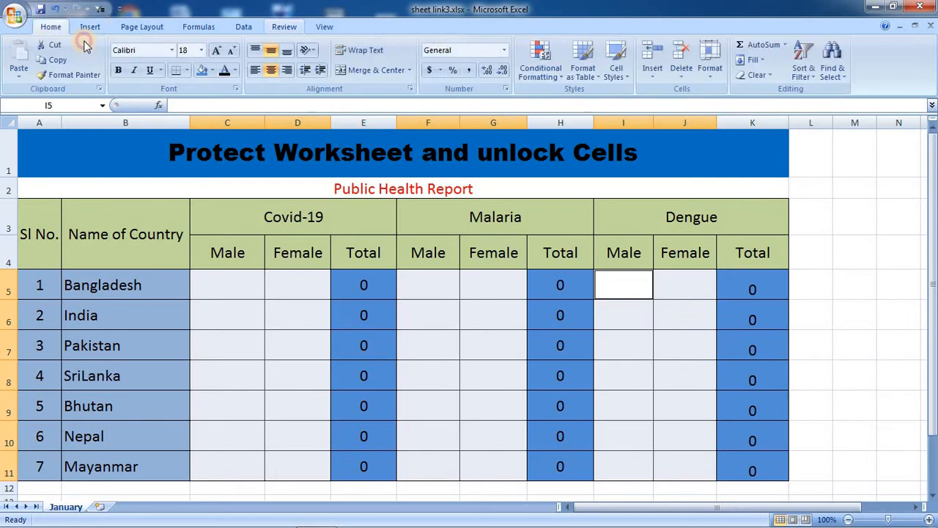
click(711, 70)
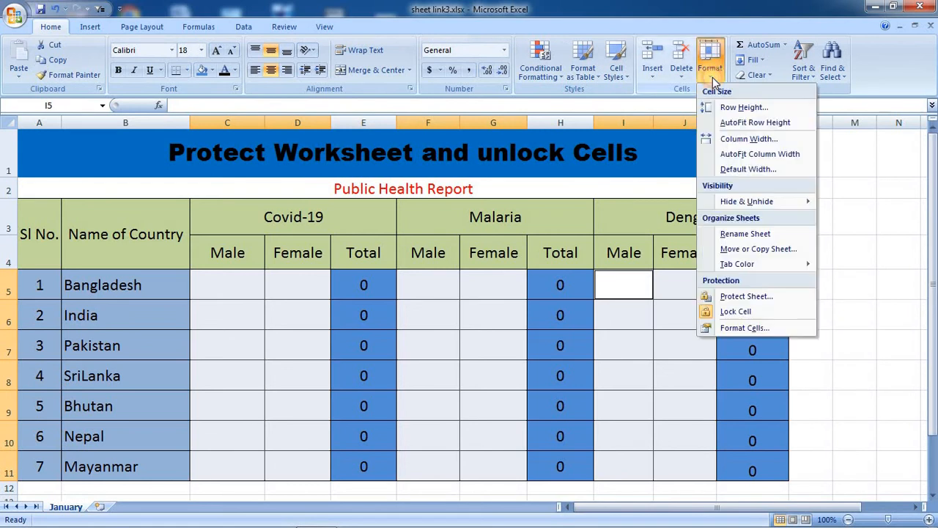
click(743, 313)
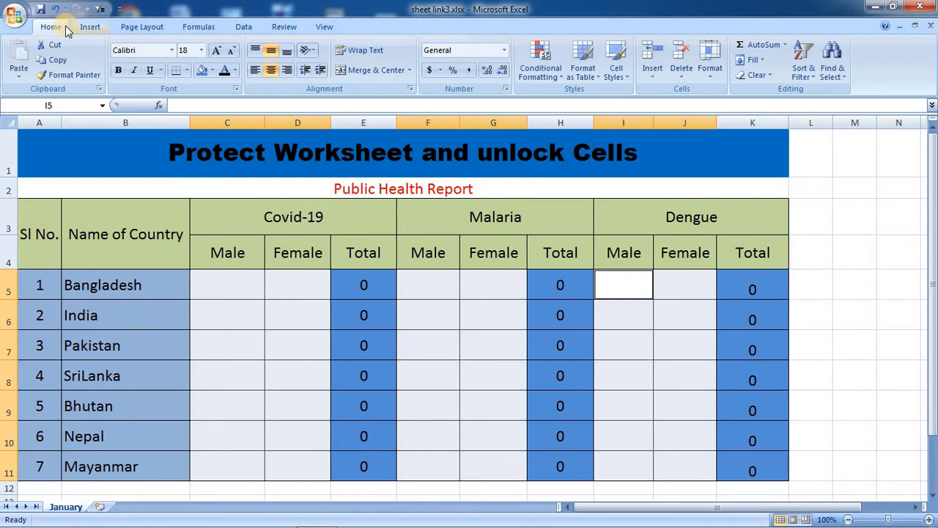
Protect the sheet again through Format > Protect Sheet with a confirmed password.
click(709, 64)
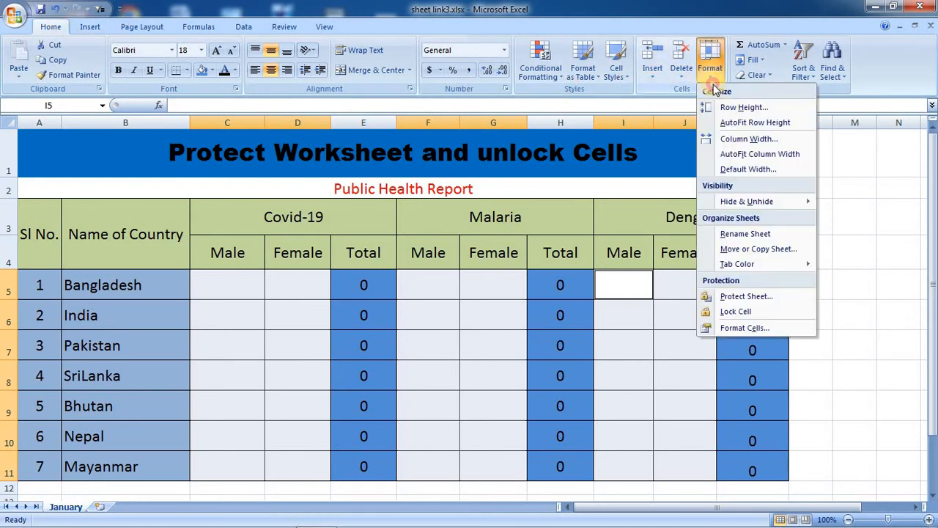
click(747, 297)
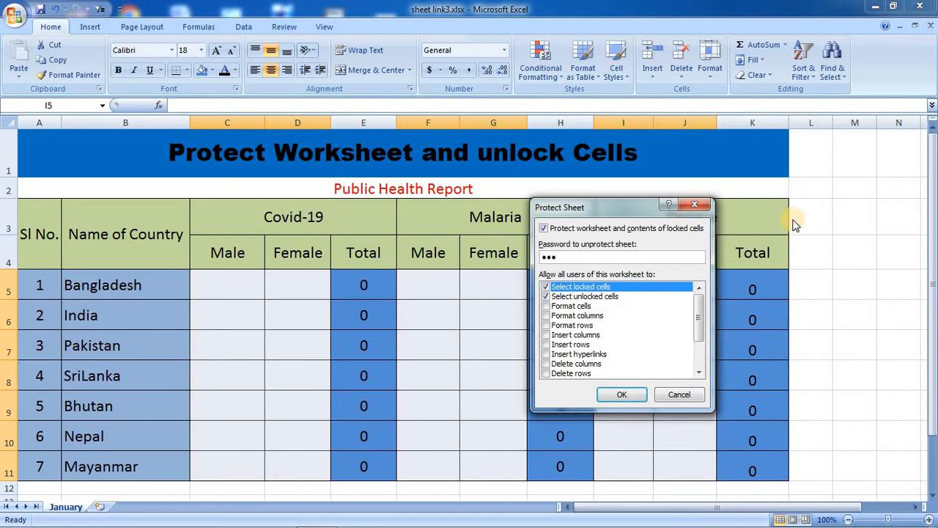
click(622, 395)
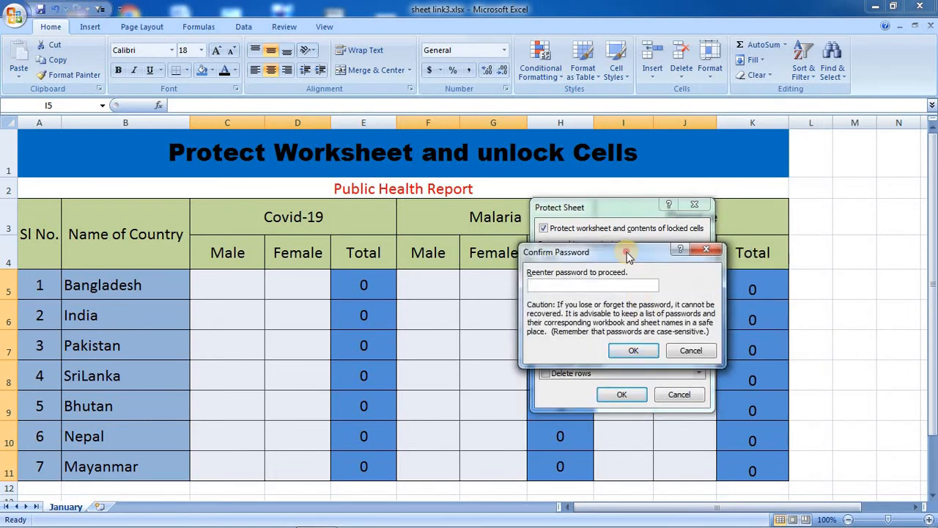
drag(627, 253, 736, 292)
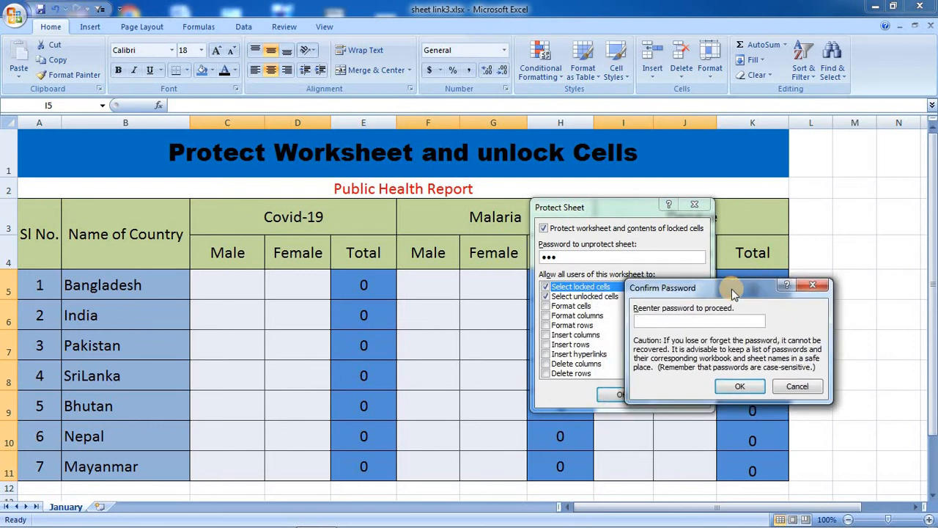
text(123)
click(737, 389)
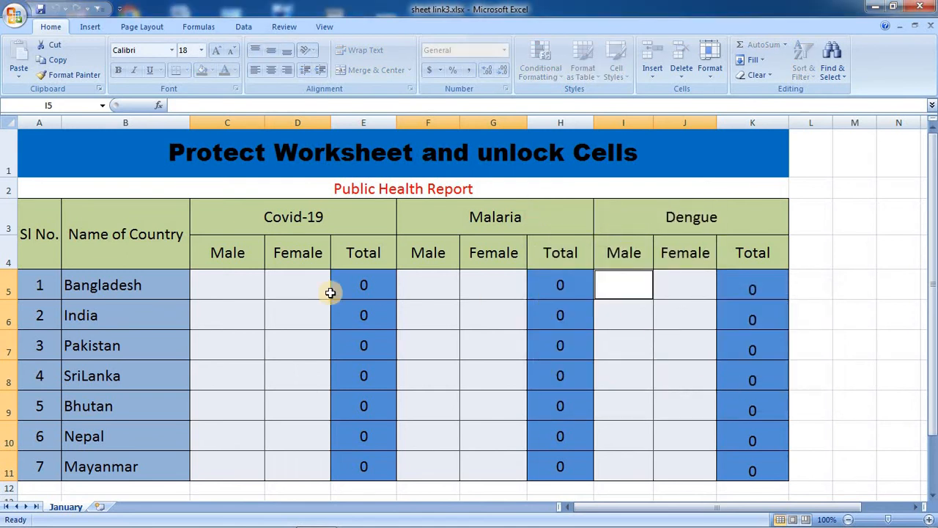
Try editing the locked Bangladesh name and Male header cells, dismissing each protection warning.
click(125, 287)
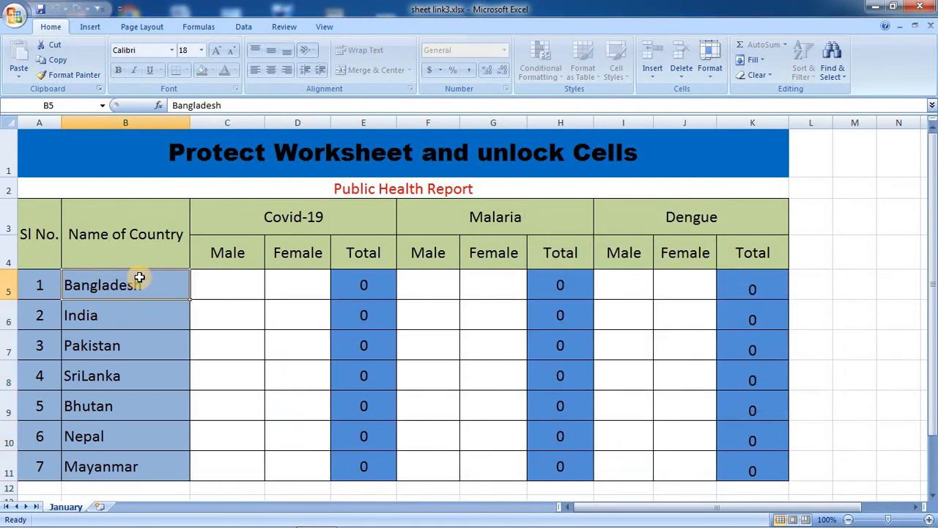
double_click(138, 280)
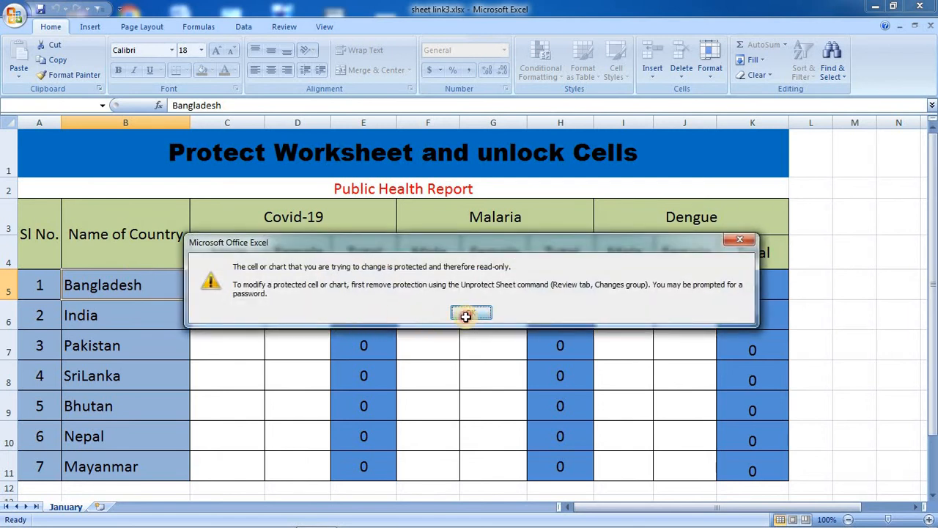
click(465, 316)
double_click(211, 258)
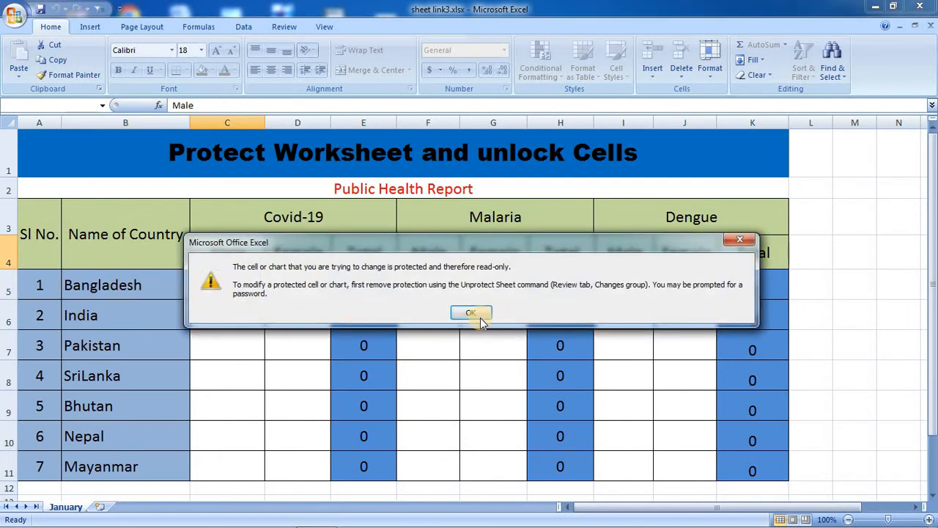
click(476, 316)
Enter 2 Male and 3 Female in Bangladesh's unlocked Covid-19 cells, totalling 5.
click(232, 291)
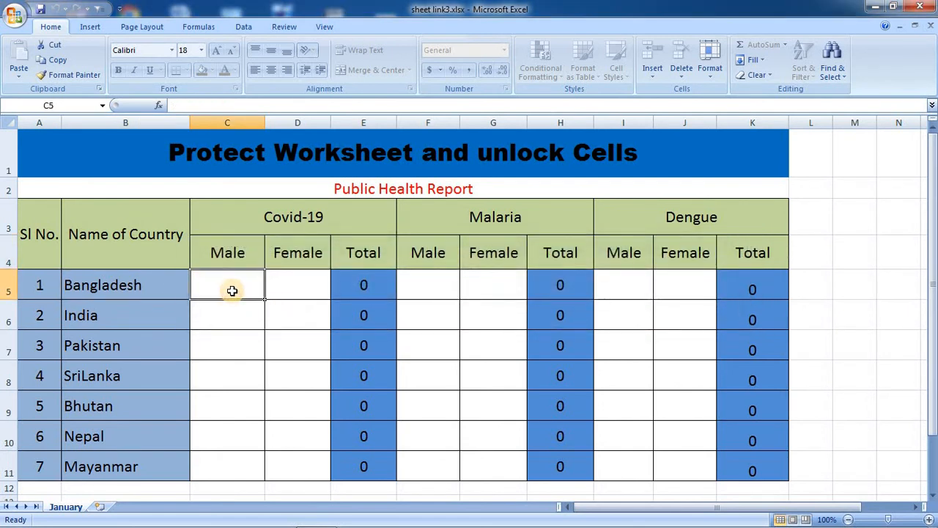
text(2)
key(Tab)
text(3)
key(Tab)
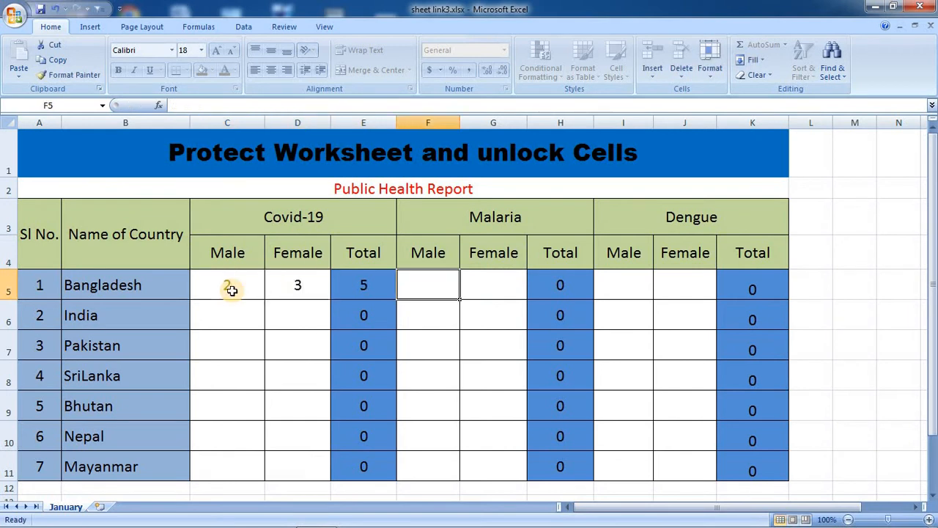
Confirm the locked Total cell E5 refuses edits, then move to Malaria Male F5.
click(364, 285)
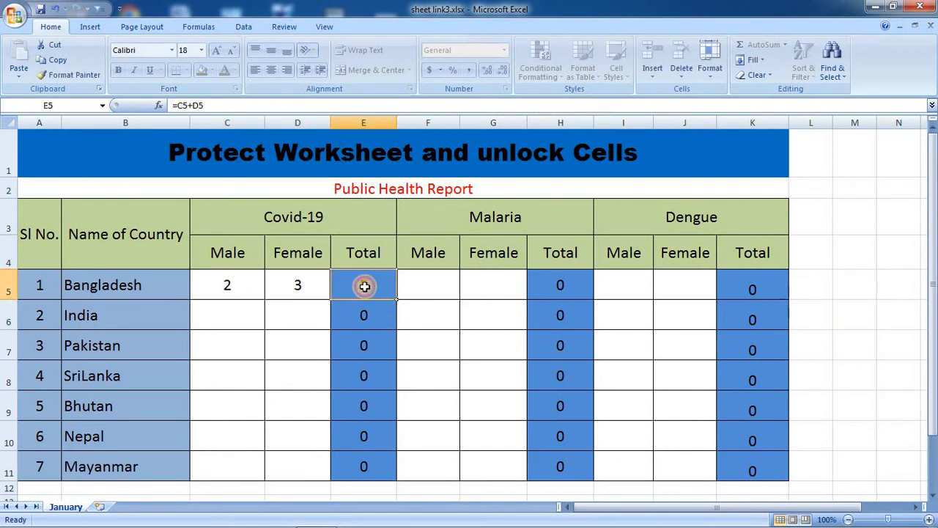
double_click(366, 285)
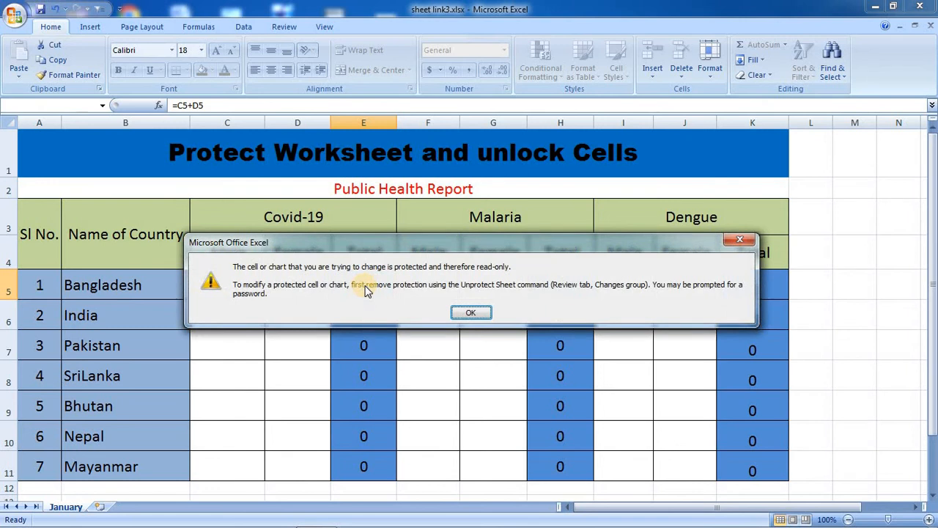
click(469, 313)
click(419, 297)
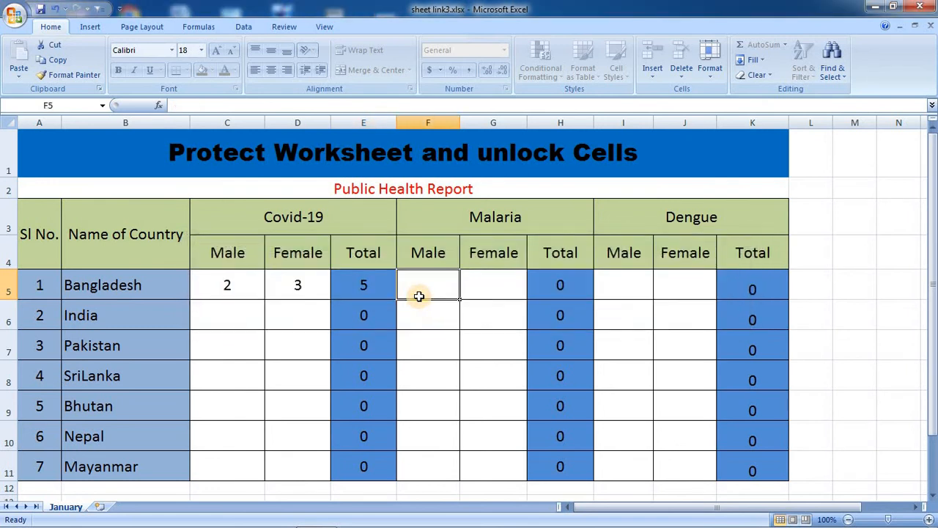
Fill Bangladesh's Malaria with 7 and 8 and Dengue with 5 and 62, totalling 67.
text(7)
key(Tab)
text(8)
key(Tab)
key(Tab)
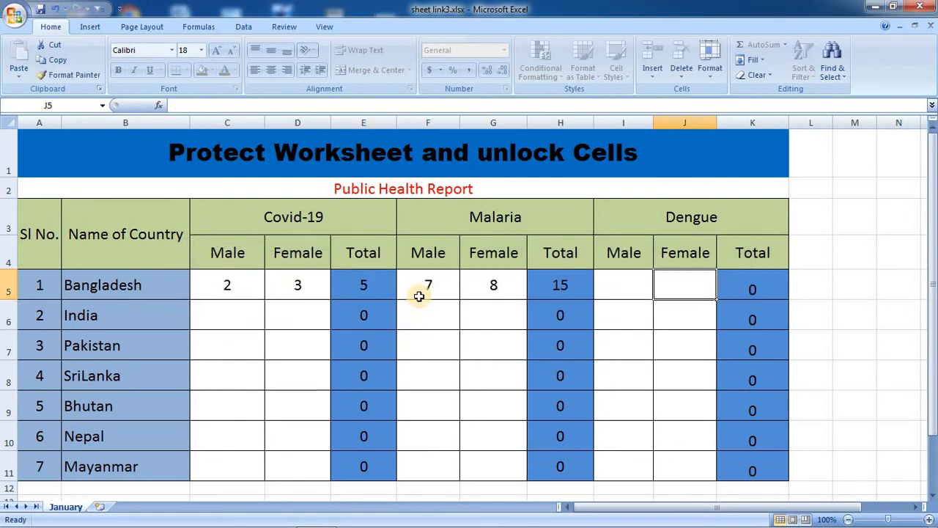
key(shift+Tab)
text(5)
key(Tab)
text(62)
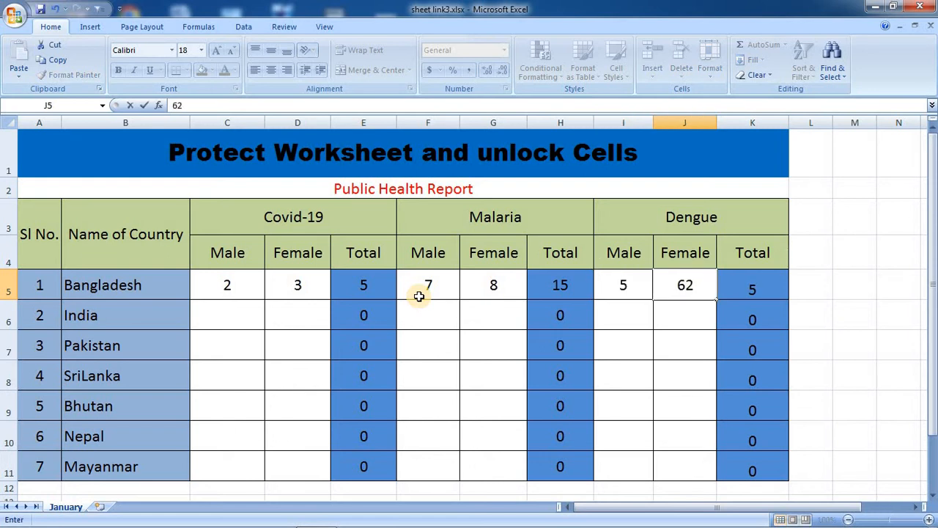
Fill India's row: Covid-19 7 and 8, Malaria 7 and 8, Dengue entries 1 and 8.
click(241, 321)
text(7)
key(Tab)
text(8)
key(Tab)
key(Tab)
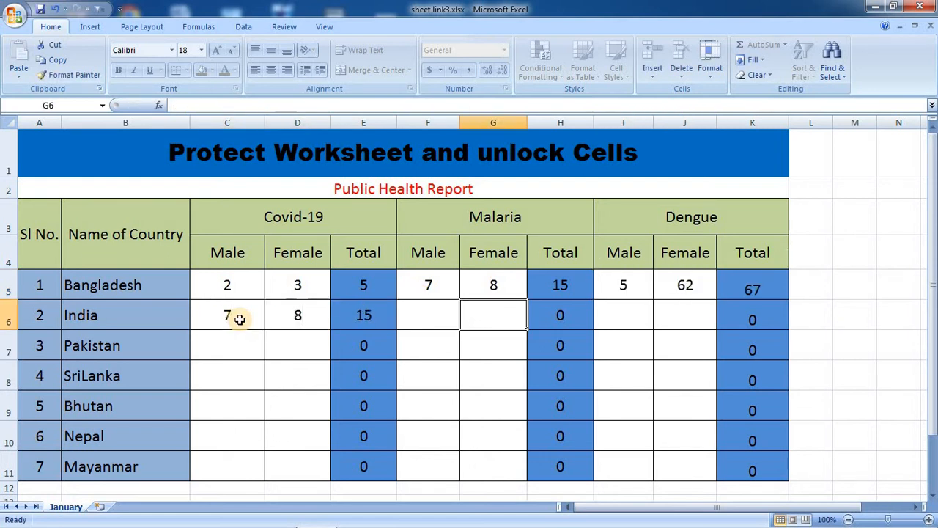
click(436, 310)
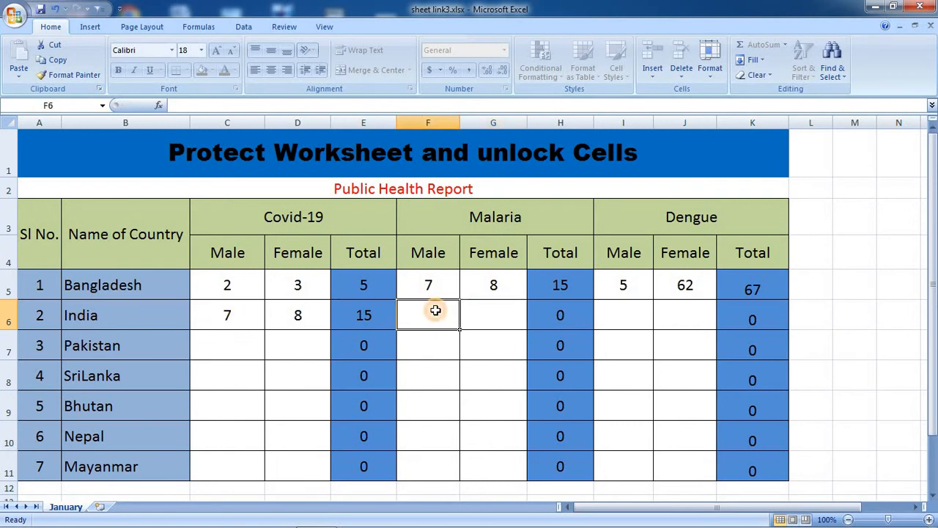
text(7)
key(Tab)
text(8)
key(Tab)
key(Tab)
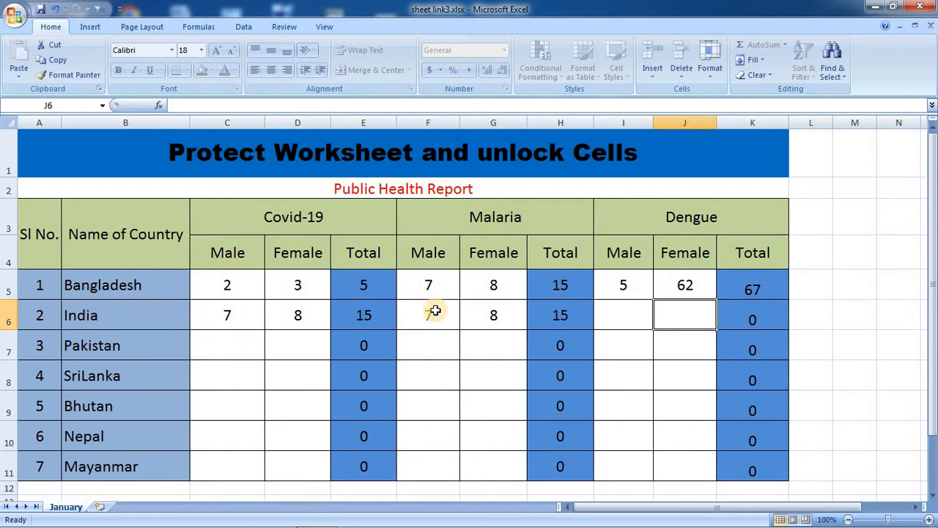
text(1)
key(shift+Tab)
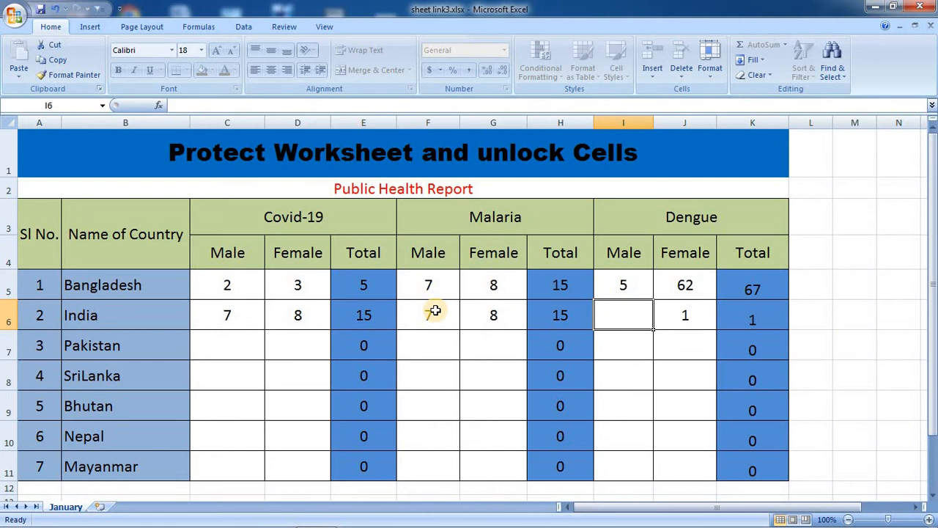
text(8)
key(Tab)
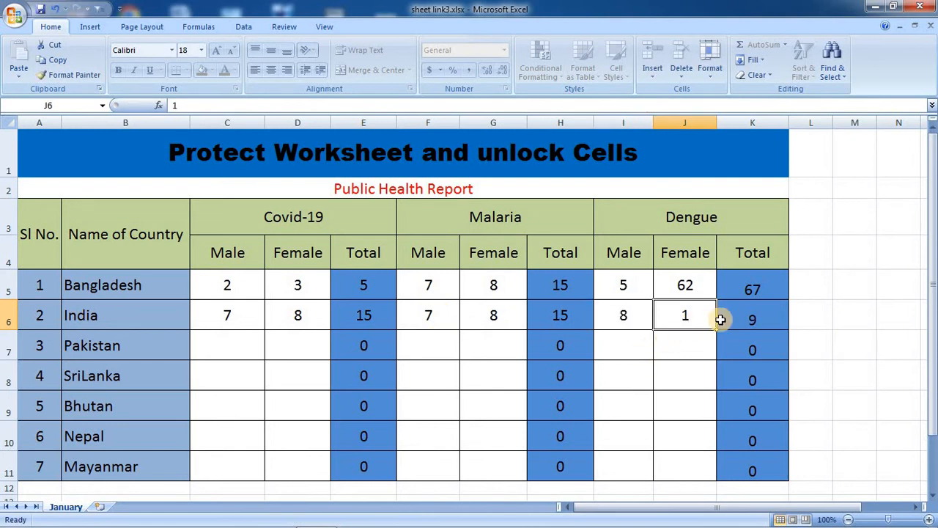
Enter Pakistan's Covid-19 counts 9 and 8 (Total 17) and Malaria Female 12.
click(665, 354)
click(270, 353)
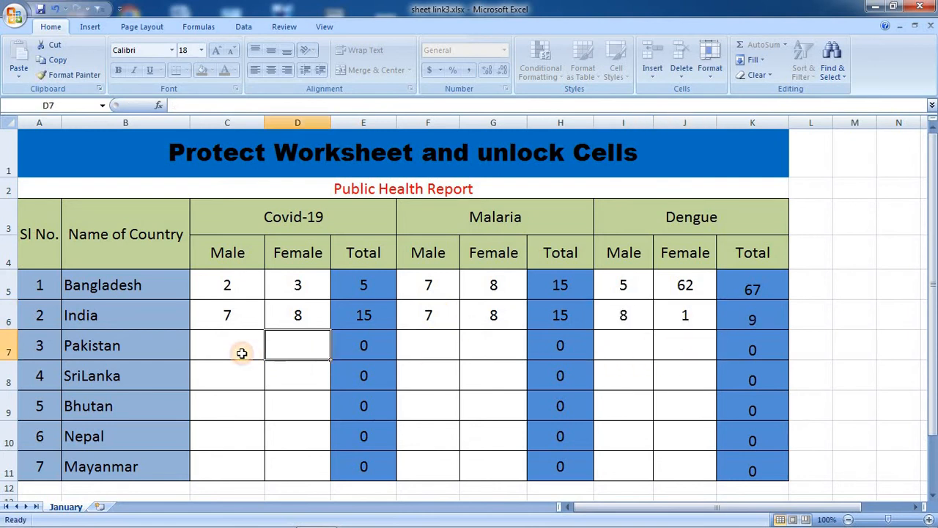
click(242, 354)
text(9)
key(Tab)
text(8)
key(Tab)
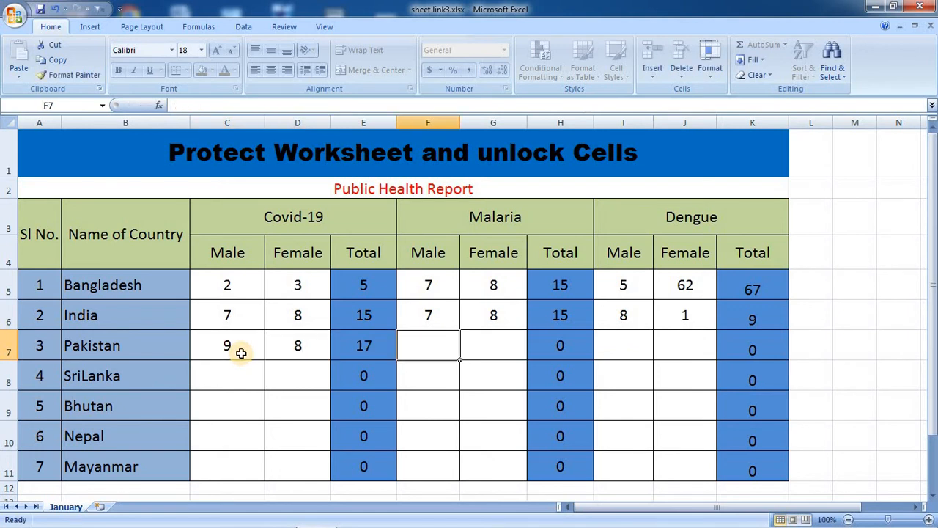
key(Tab)
text(12)
key(Tab)
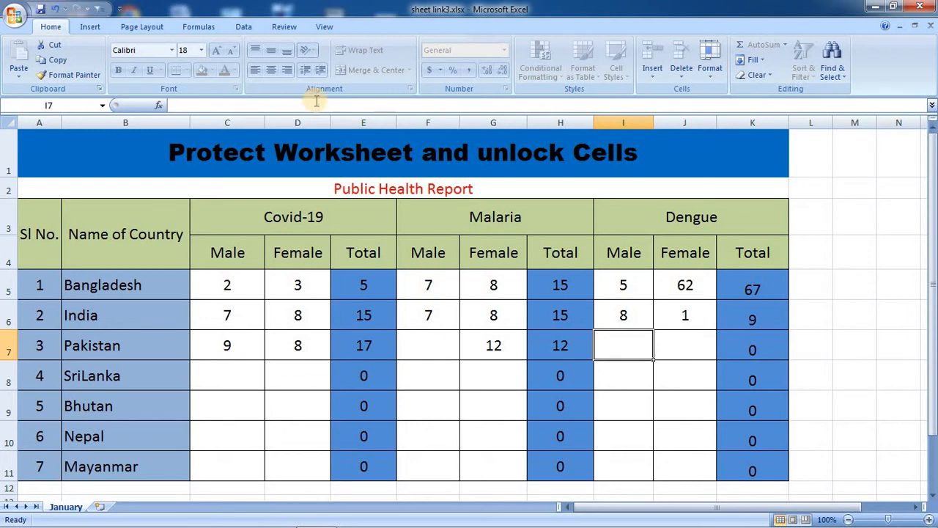
click(493, 339)
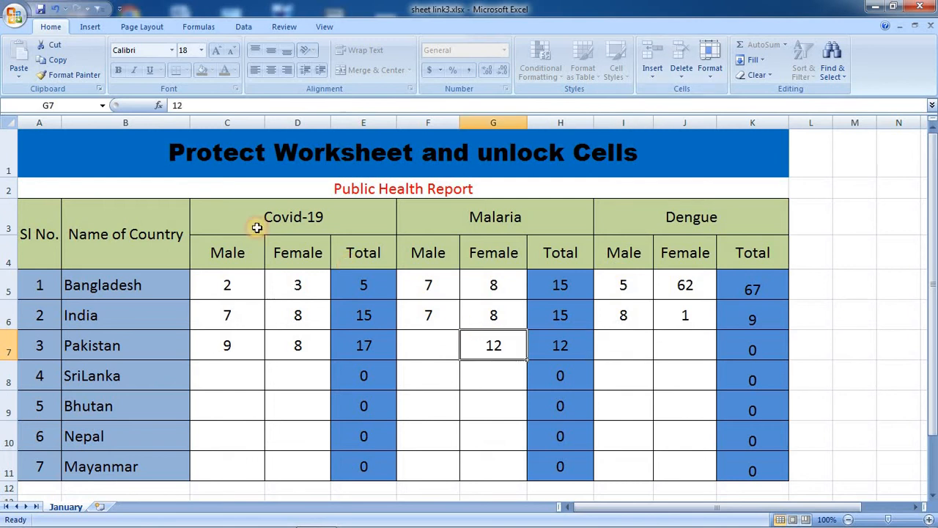
drag(42, 232, 283, 369)
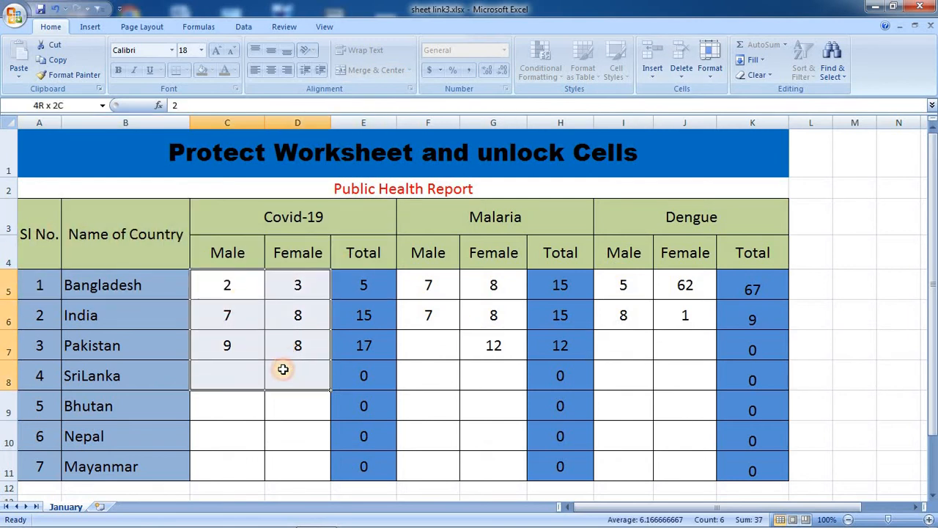
click(238, 289)
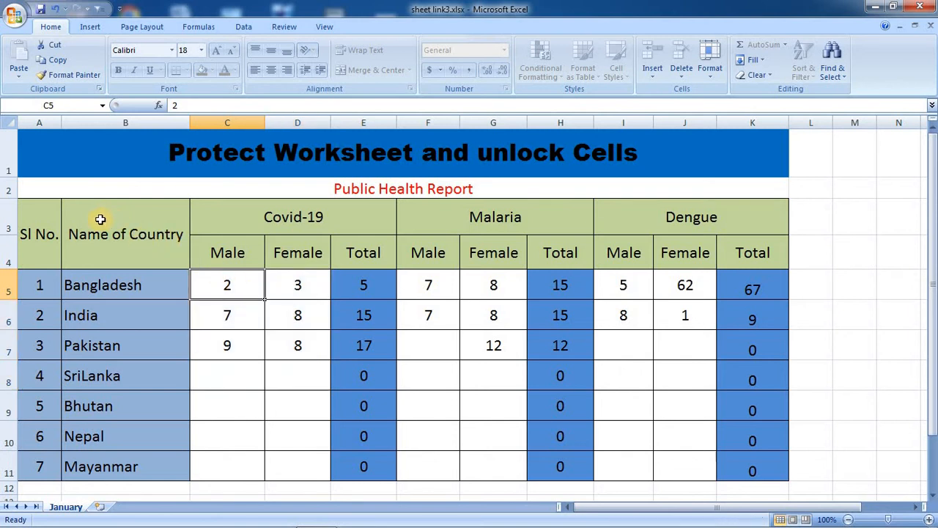
drag(100, 219, 264, 243)
drag(251, 289, 305, 341)
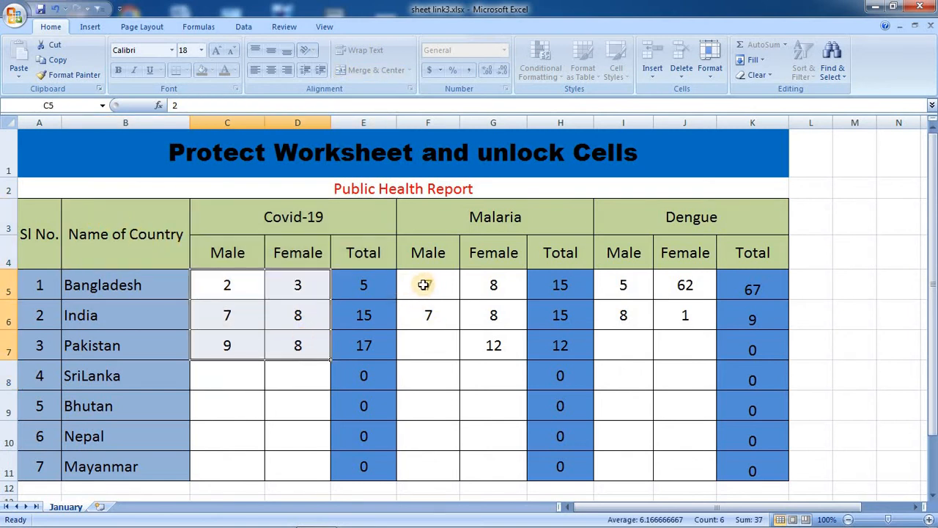
click(274, 251)
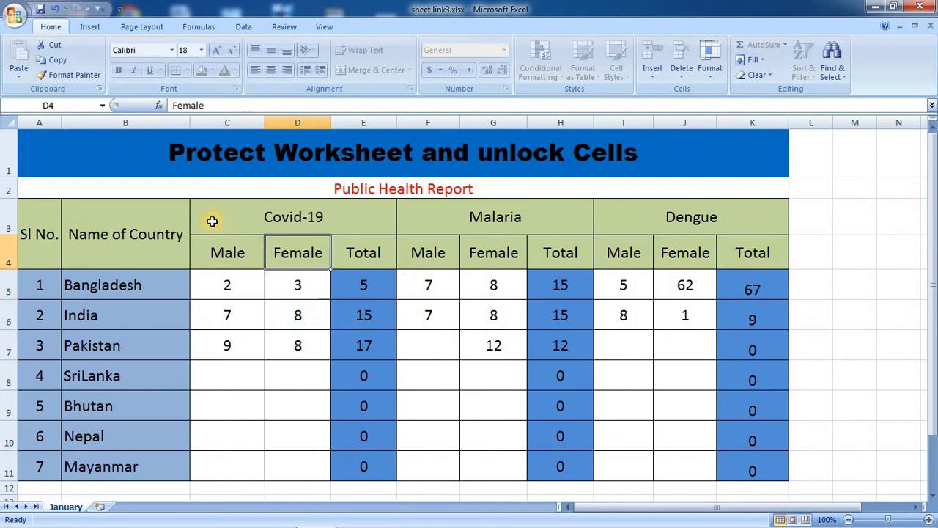
drag(43, 212, 724, 238)
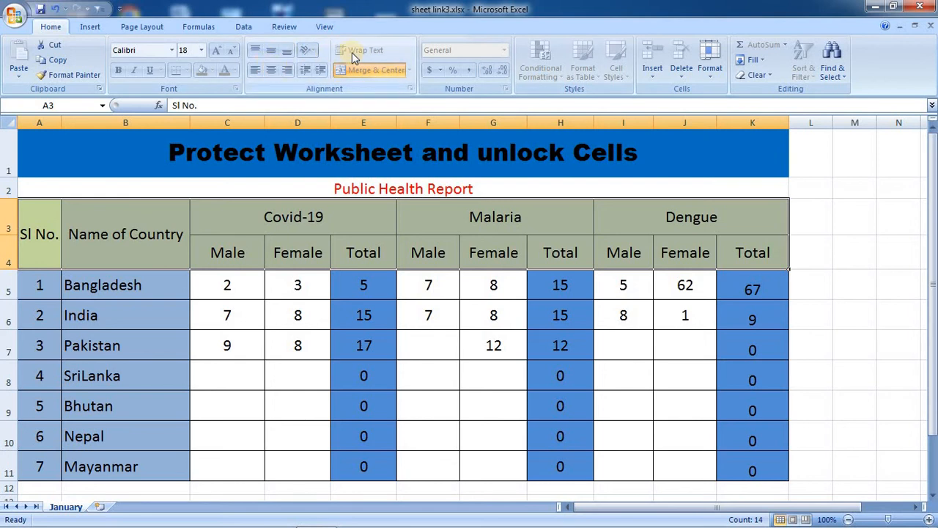
click(201, 50)
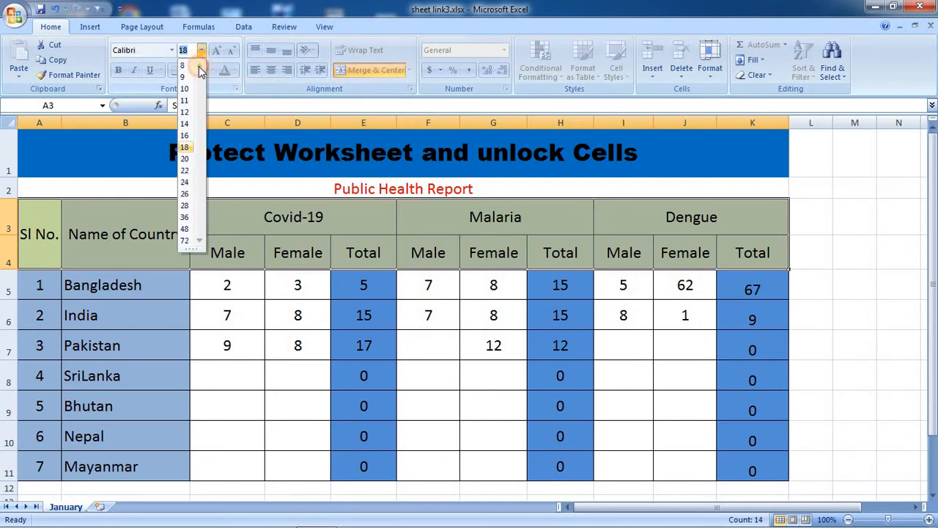
click(184, 181)
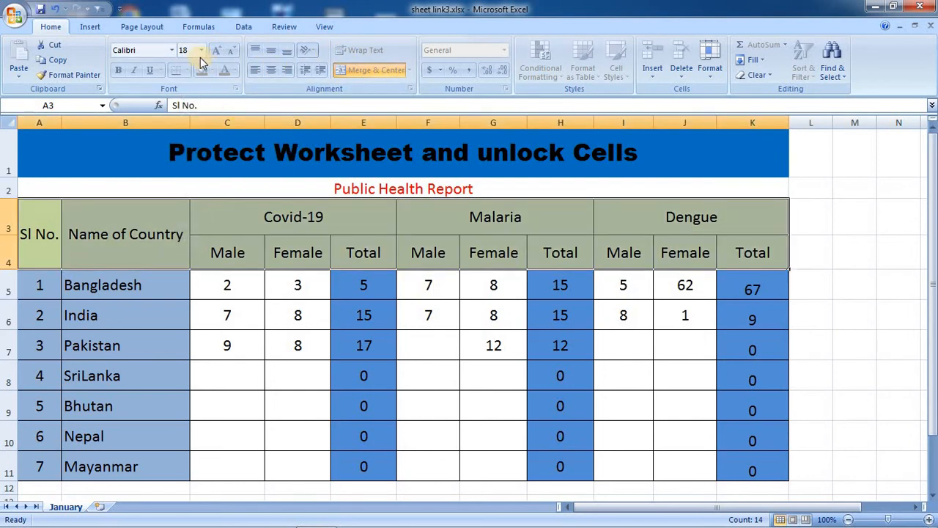
click(171, 50)
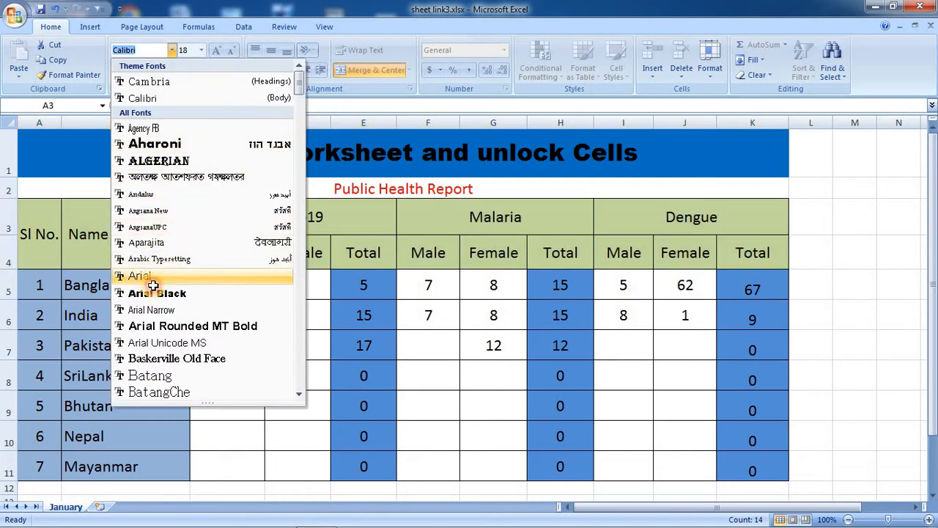
click(152, 277)
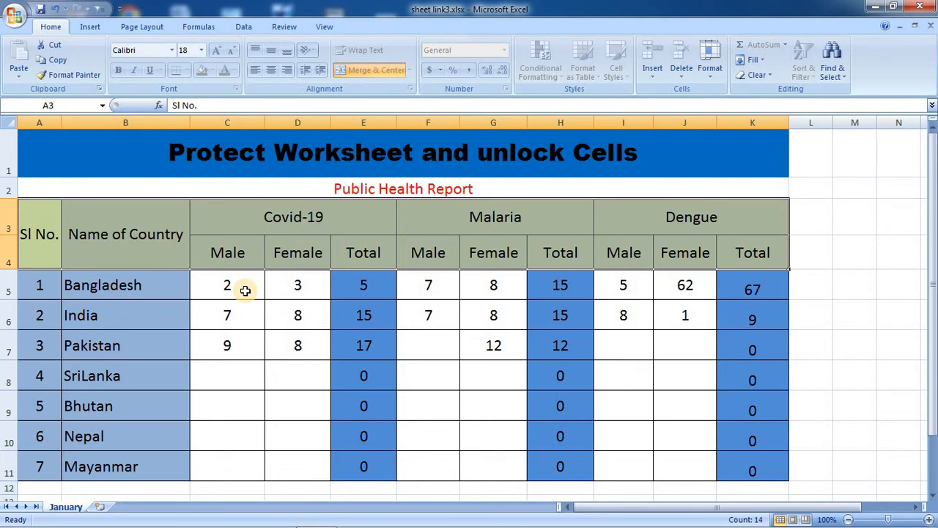
Remove the January sheet's protection from Home > Format by entering its password.
click(710, 65)
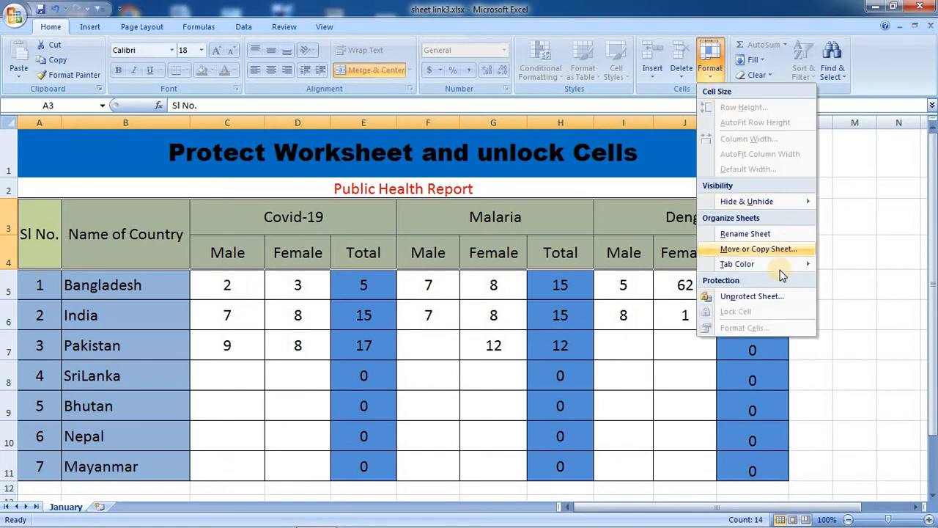
click(764, 303)
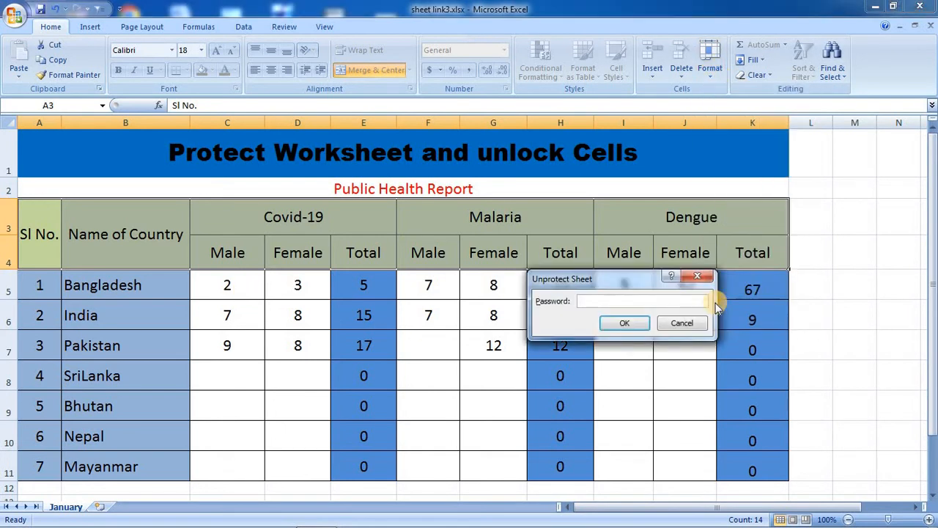
text(123)
click(625, 323)
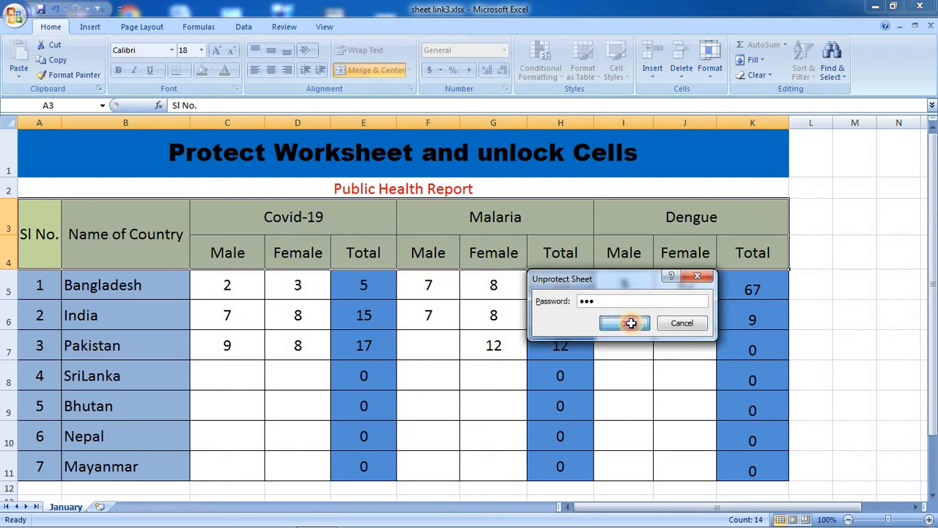
click(227, 237)
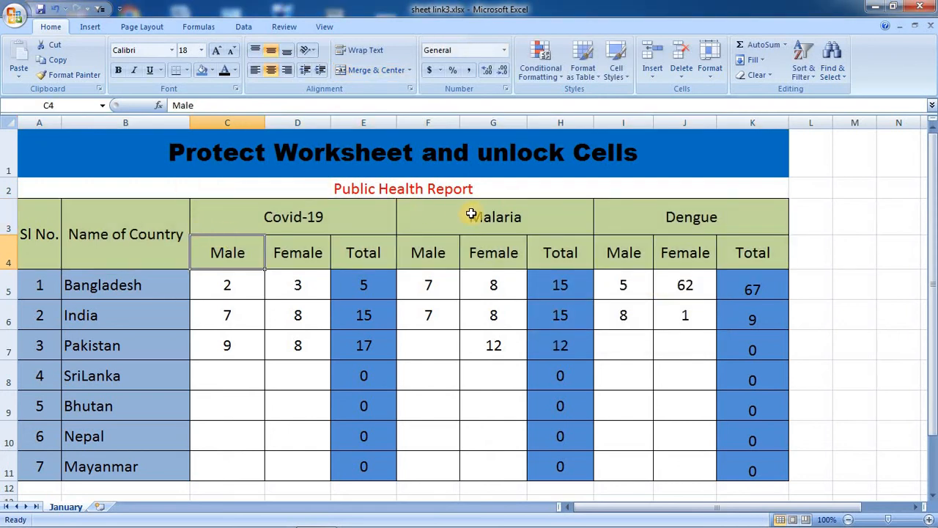
click(710, 60)
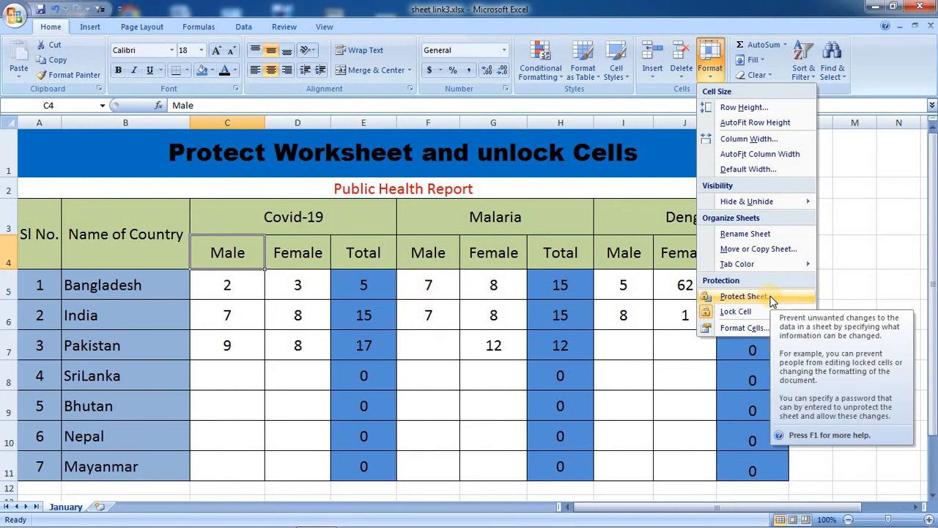
In Protect Sheet, allow Format cells, Format columns, Insert columns and Insert rows.
click(743, 296)
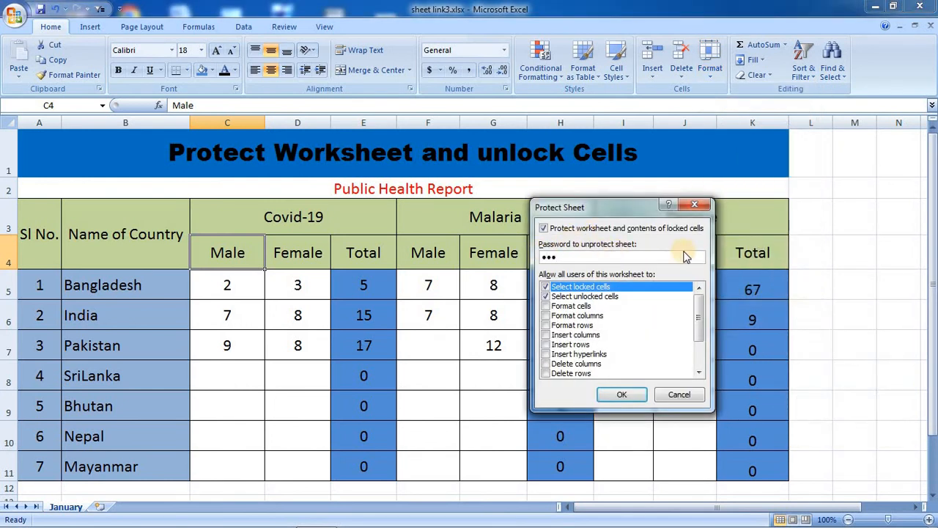
click(551, 307)
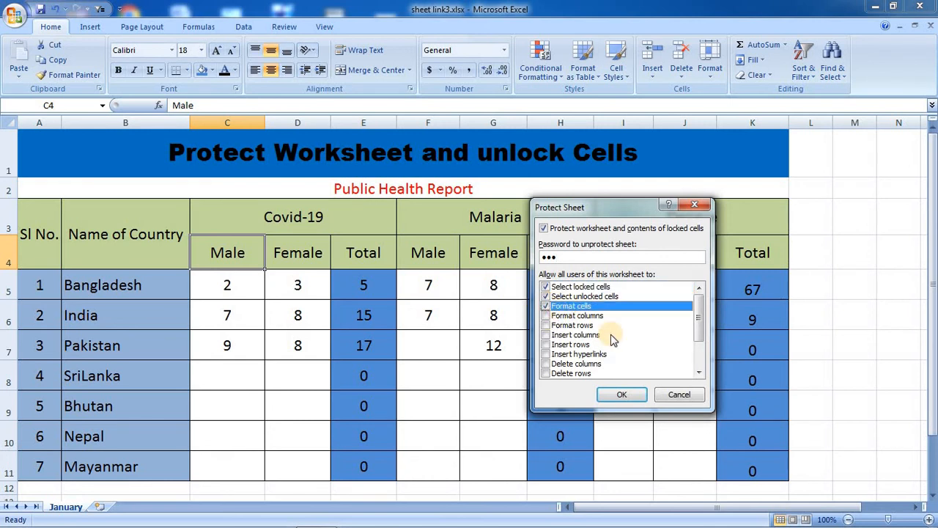
click(549, 317)
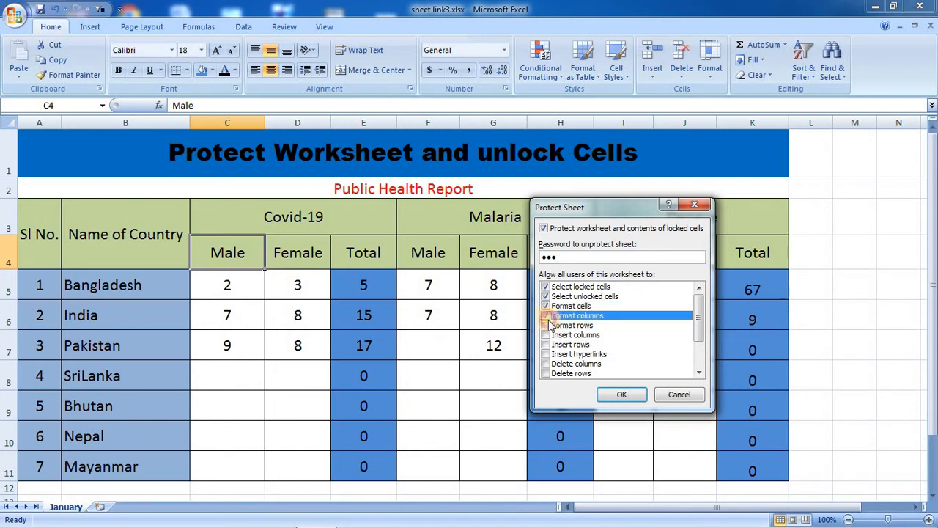
click(547, 335)
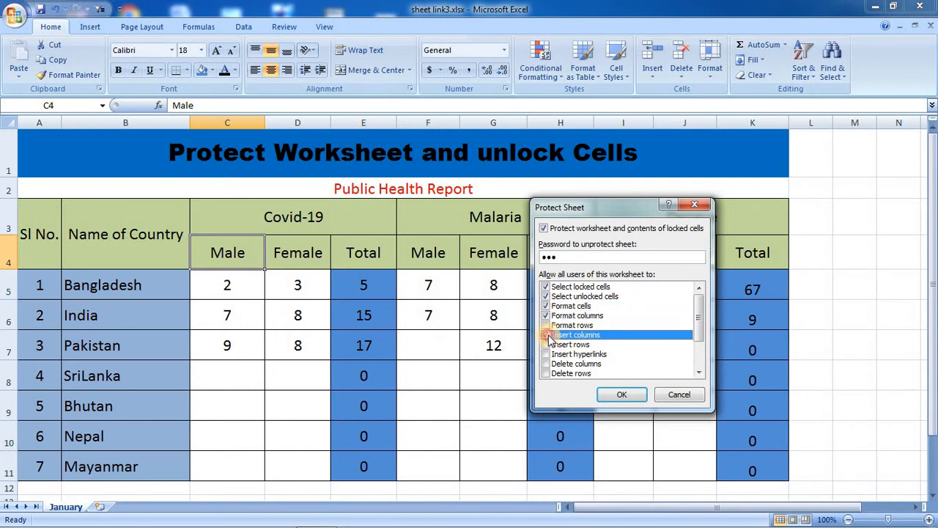
click(546, 344)
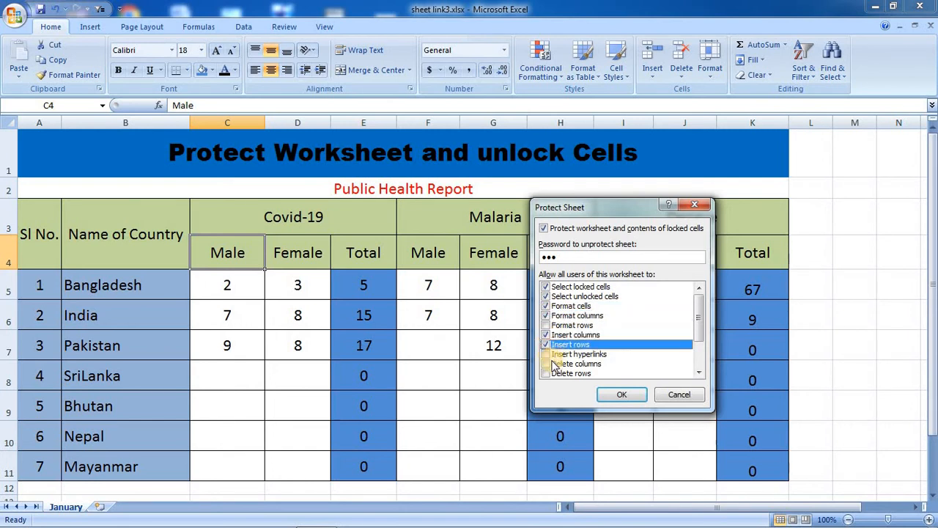
key(Down)
key(Down)
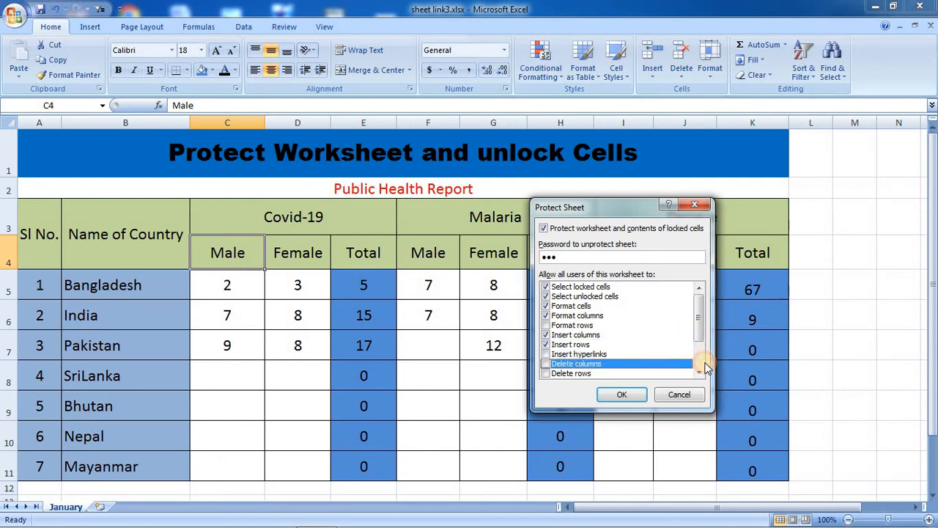
click(696, 354)
click(696, 320)
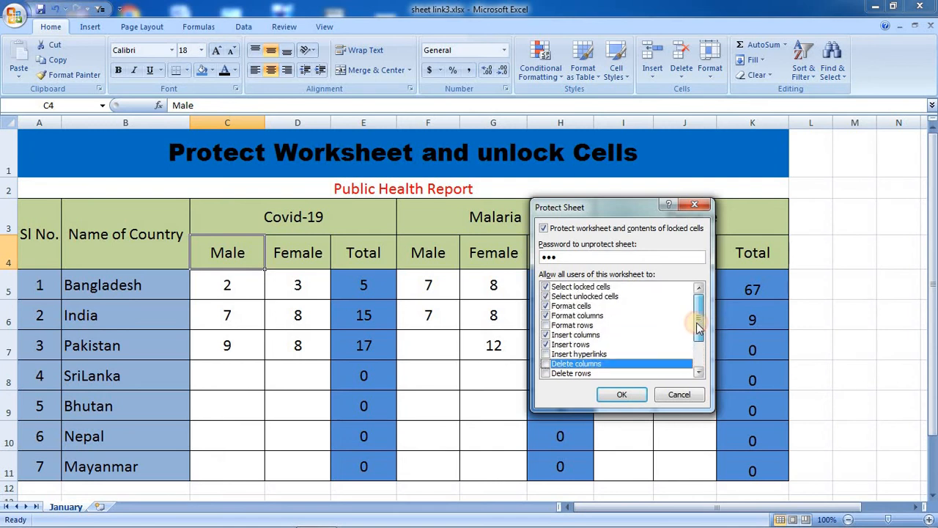
click(545, 345)
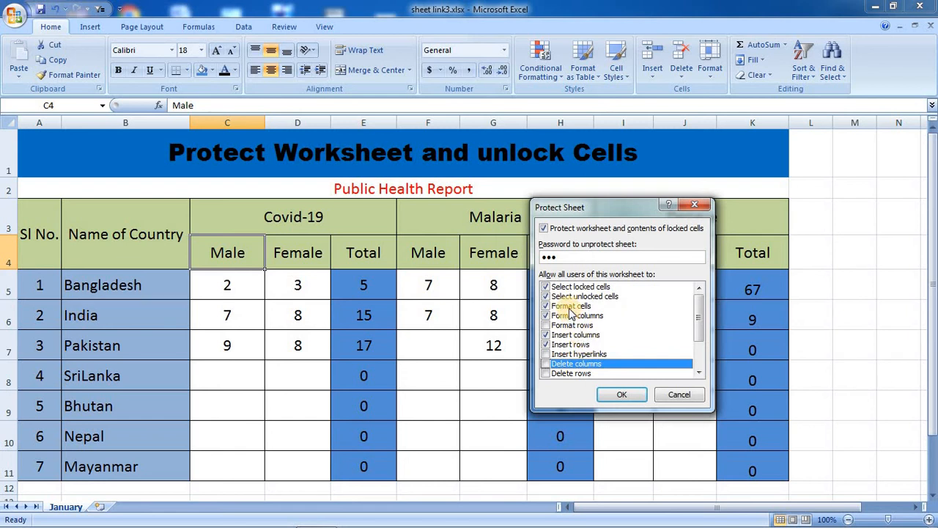
click(547, 335)
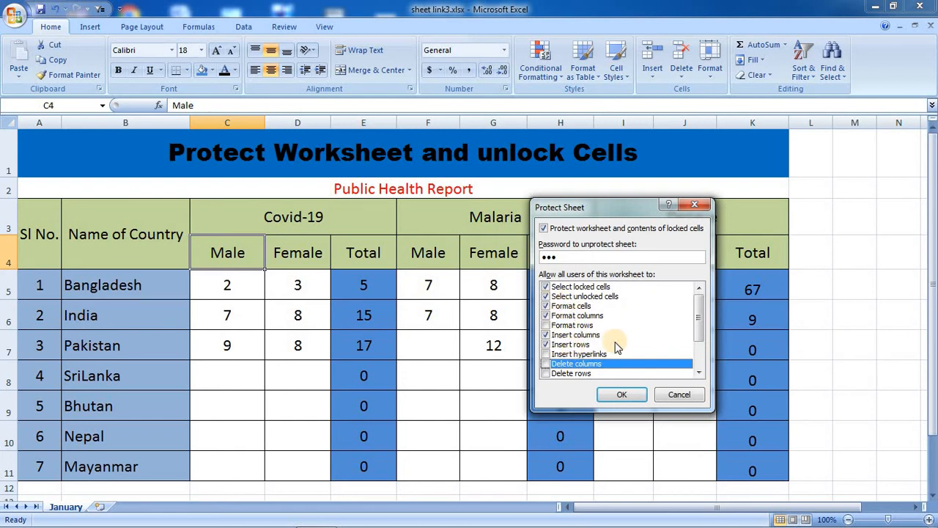
Apply the protection and confirm the password to re-protect the January sheet.
click(622, 395)
drag(643, 256, 726, 309)
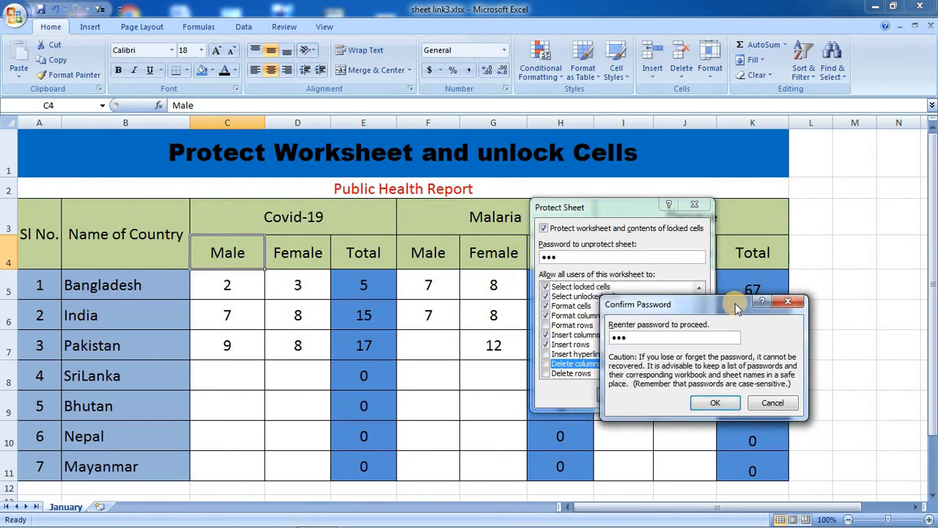
click(713, 403)
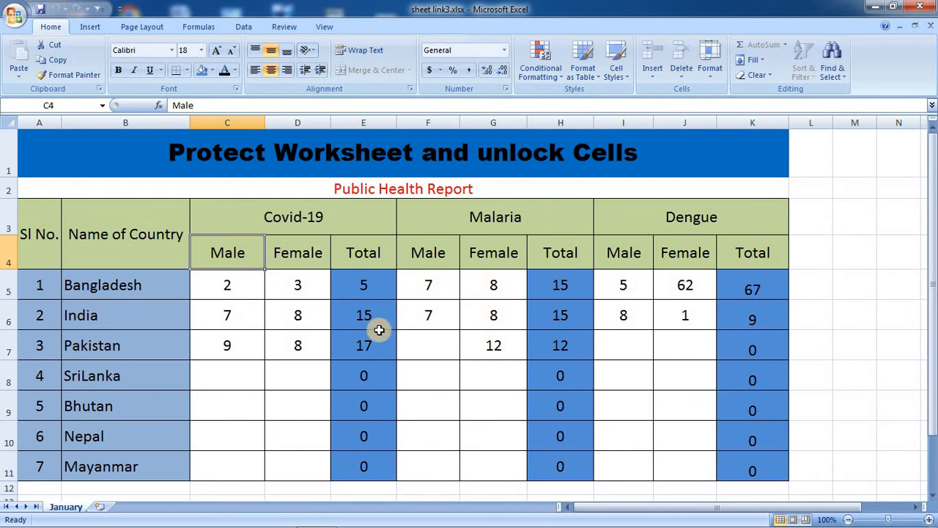
Select the Name of Country through Total headers and make their text brown-red.
click(226, 286)
drag(138, 242, 366, 242)
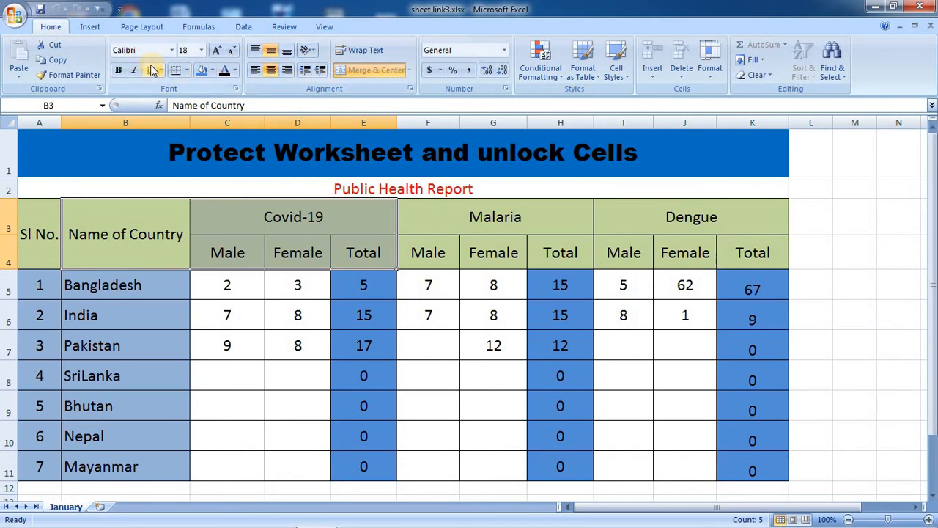
click(212, 71)
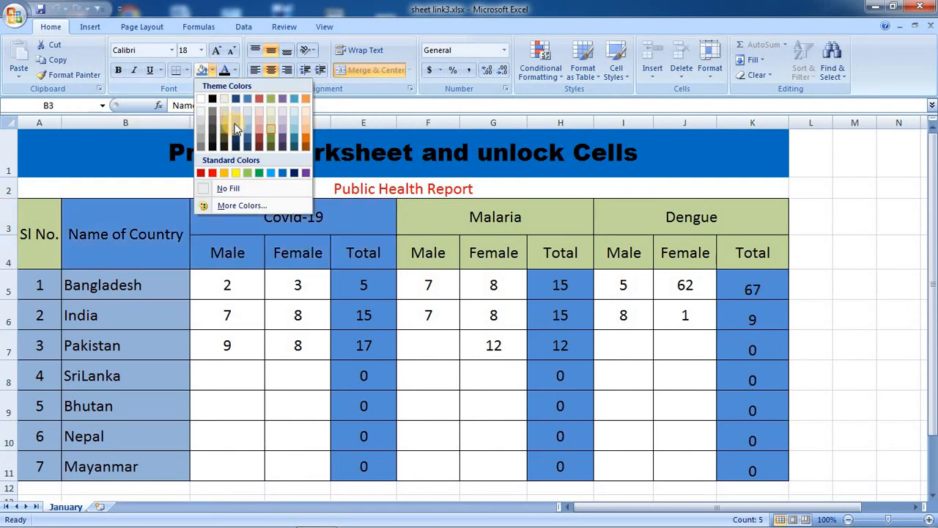
click(235, 71)
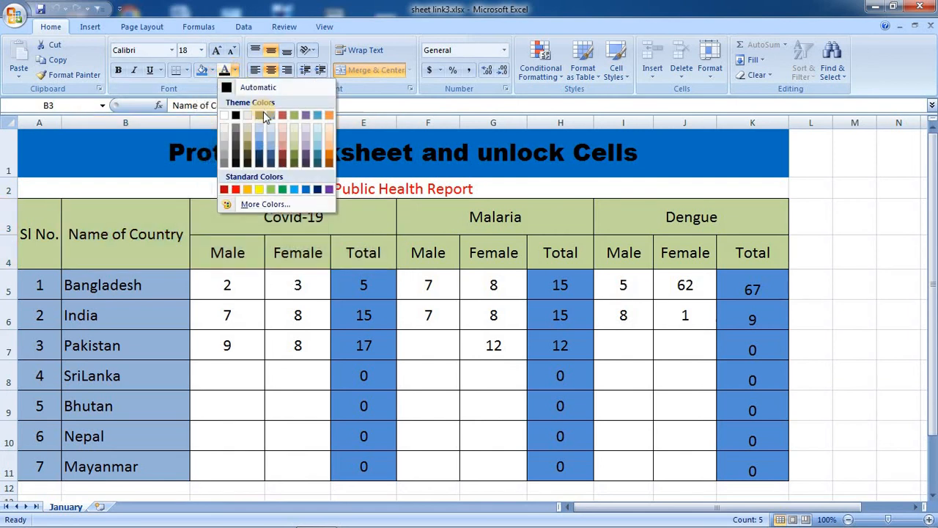
click(279, 156)
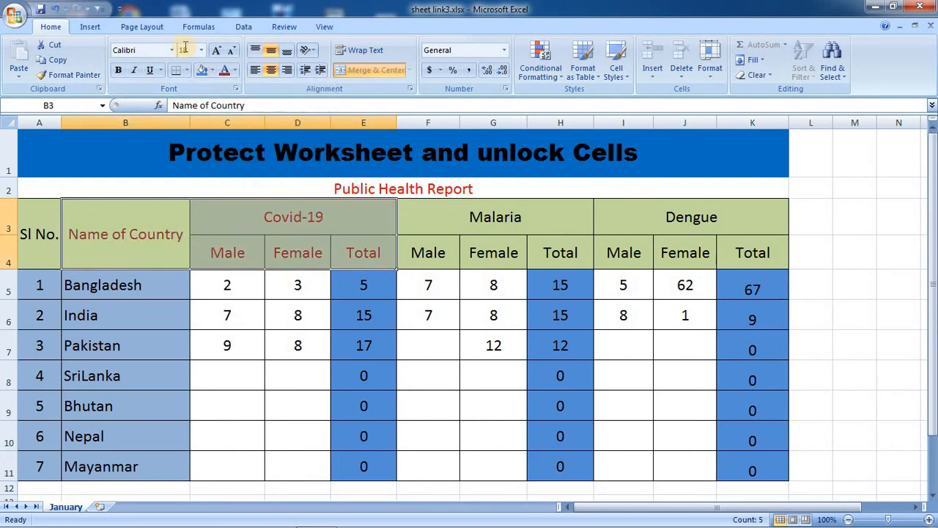
Enlarge the header text to size 24 and set it in Arial Black.
click(216, 51)
click(216, 51)
click(216, 51)
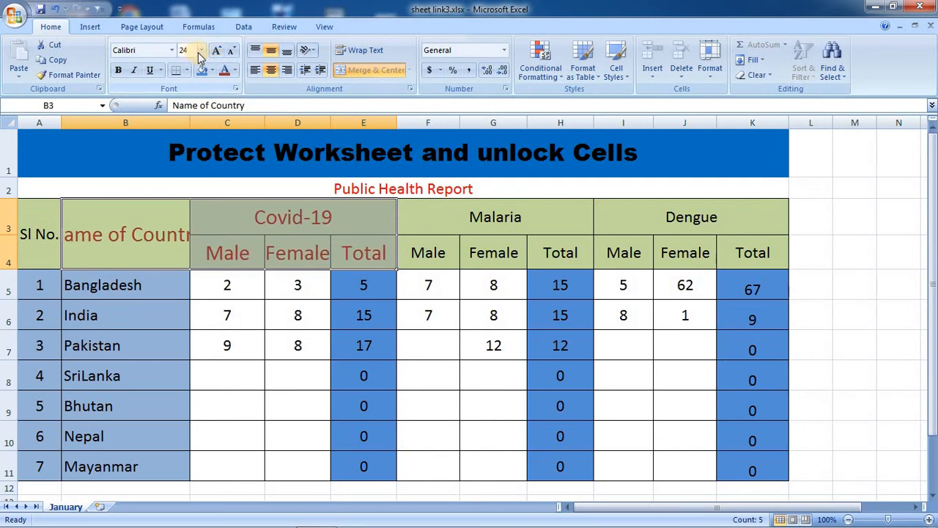
click(172, 50)
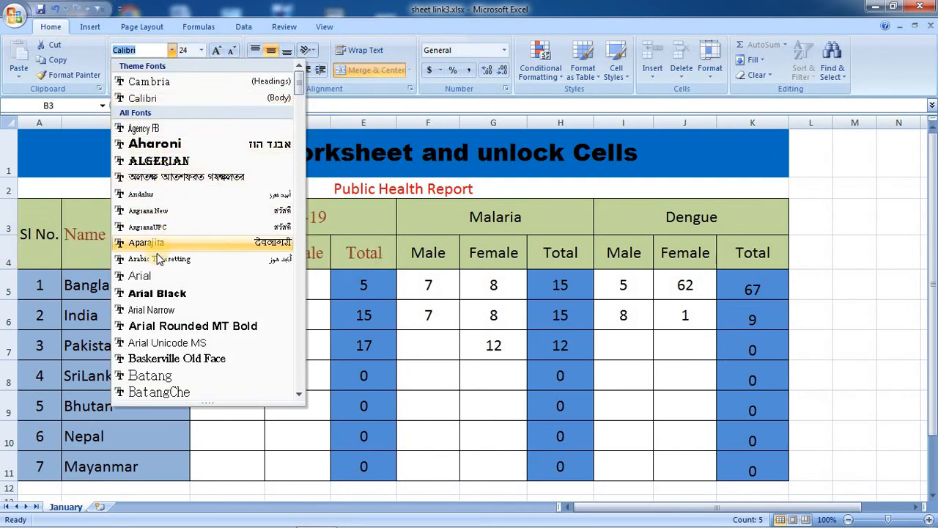
click(147, 293)
Check the restyled headers, then select column C and bring up its shortcut menu.
click(238, 292)
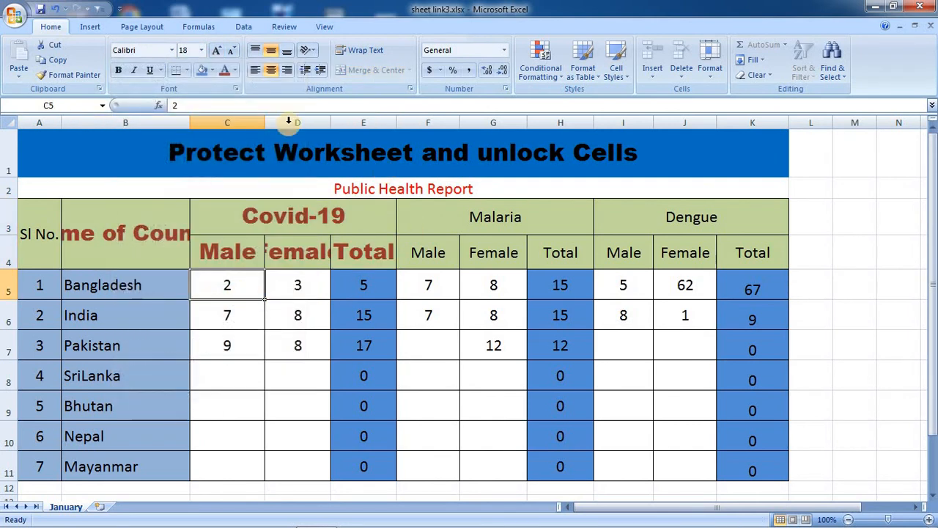
drag(85, 217, 346, 250)
click(311, 303)
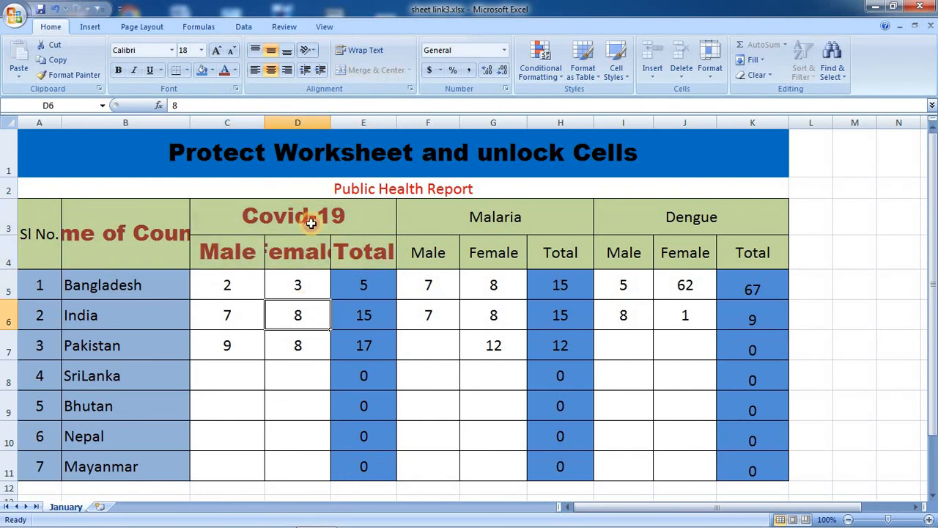
click(242, 123)
right_click(246, 126)
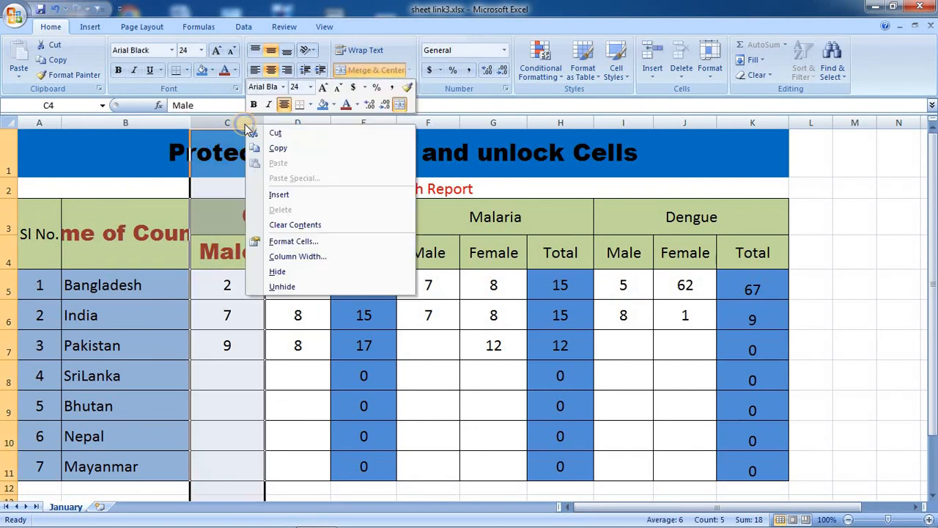
Insert a blank column before column C and a blank row between Bangladesh and India.
click(279, 194)
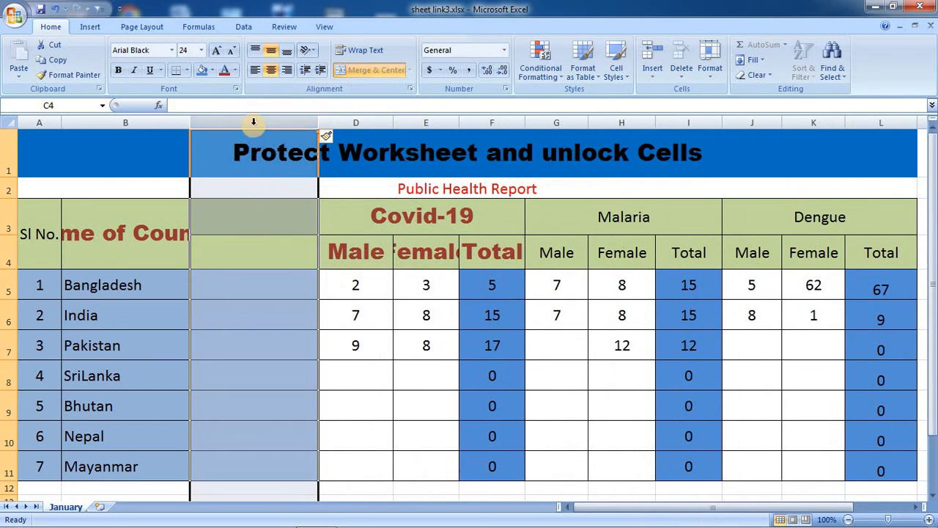
right_click(9, 315)
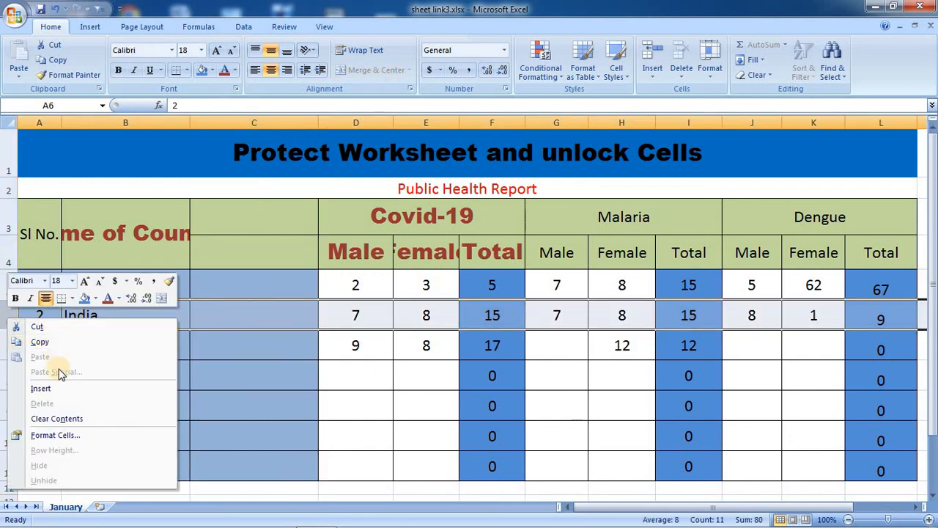
click(46, 389)
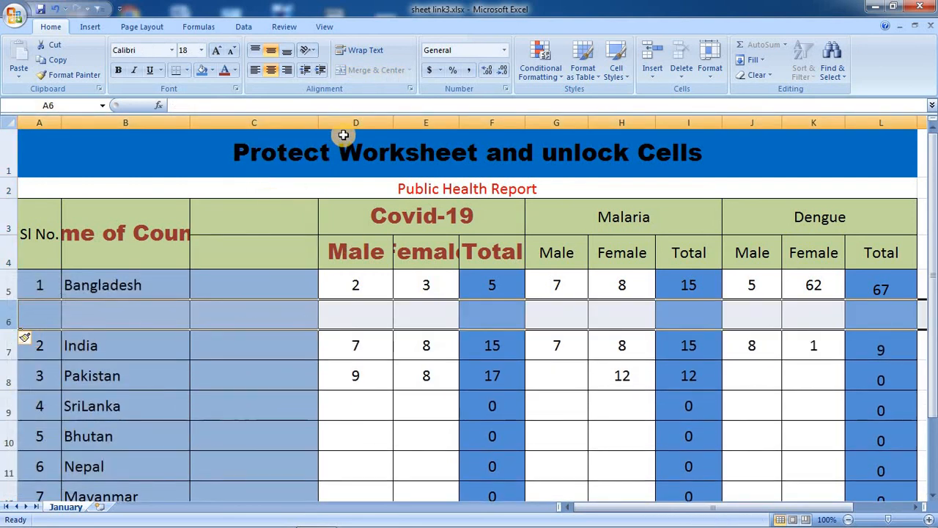
Resize the new column C to 153 pixels and column D to 125 pixels.
drag(319, 122, 291, 124)
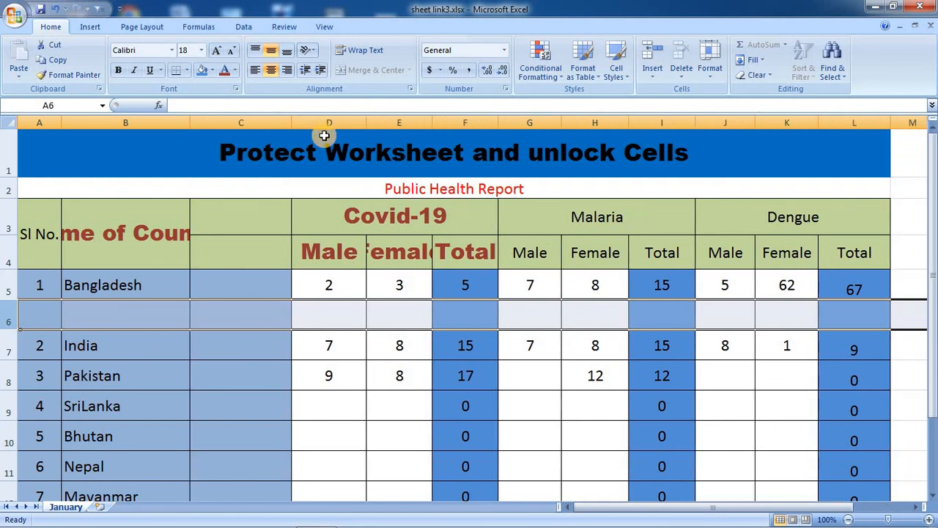
mouse_move(366, 123)
mouse_down()
mouse_move(418, 122)
mouse_move(379, 125)
mouse_up()
click(380, 134)
Try editing the locked Name of Country and Covid-19 headers and dismiss both protection warnings.
click(185, 229)
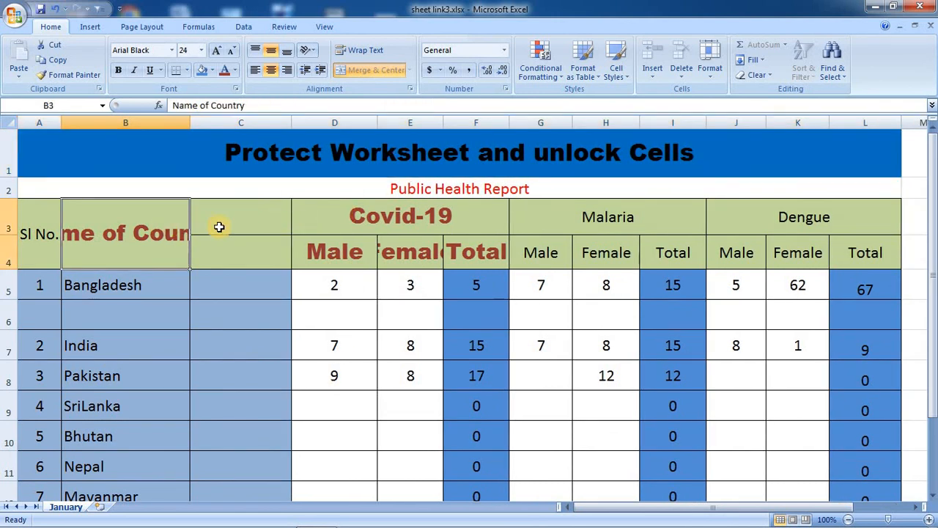
double_click(219, 227)
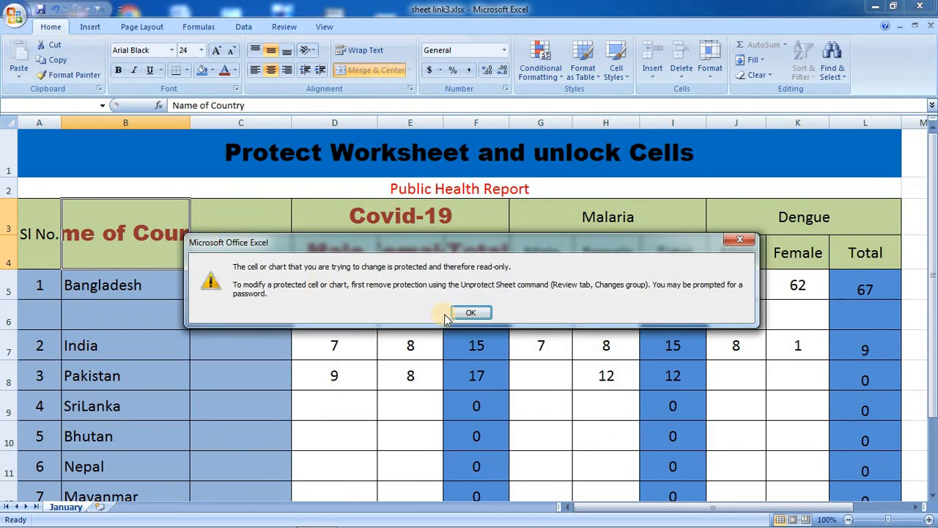
click(449, 314)
click(430, 246)
double_click(430, 245)
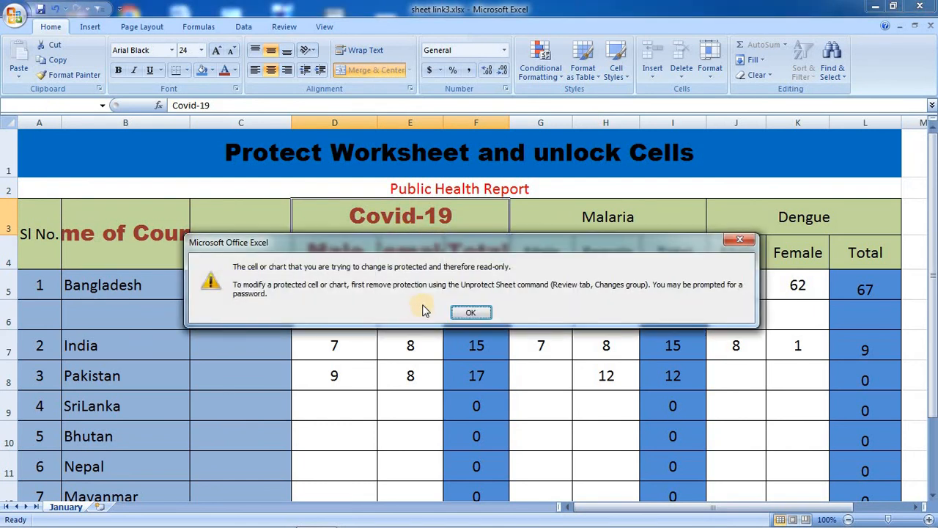
click(467, 312)
Enter 7 in D6 and 6 in E6 of the new row, then move to G7.
click(355, 311)
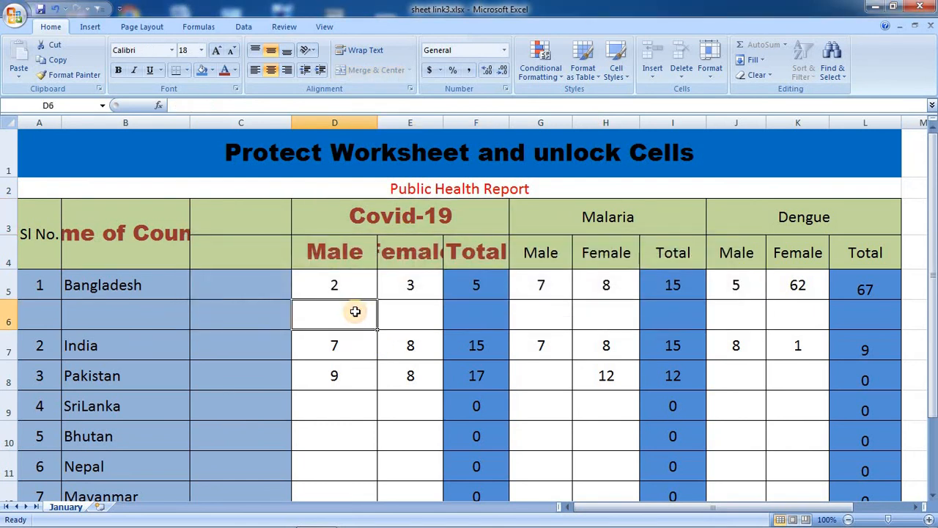
text(7)
key(Tab)
text(6)
key(Return)
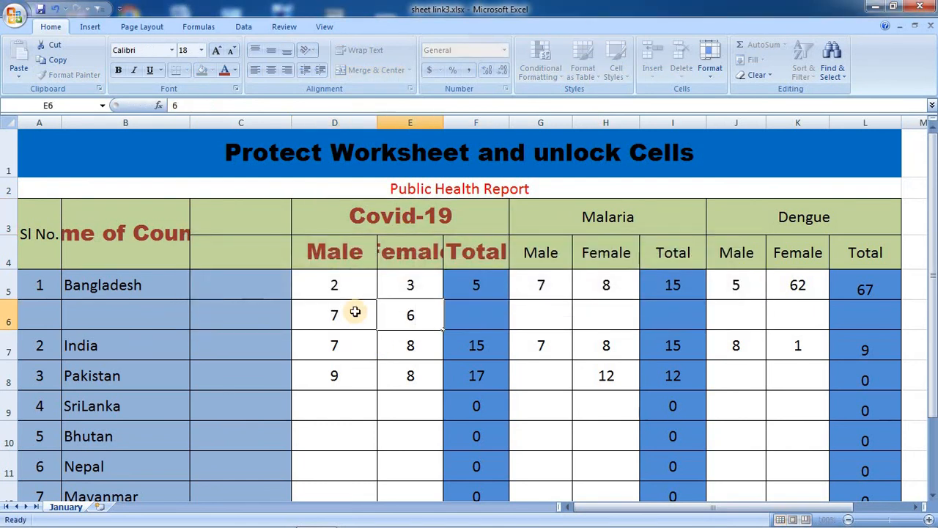
key(Tab)
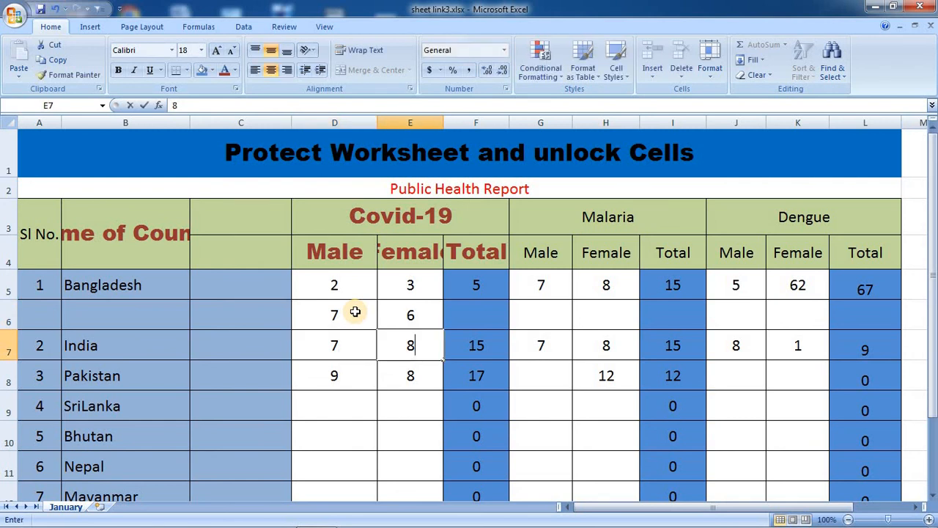
key(Tab)
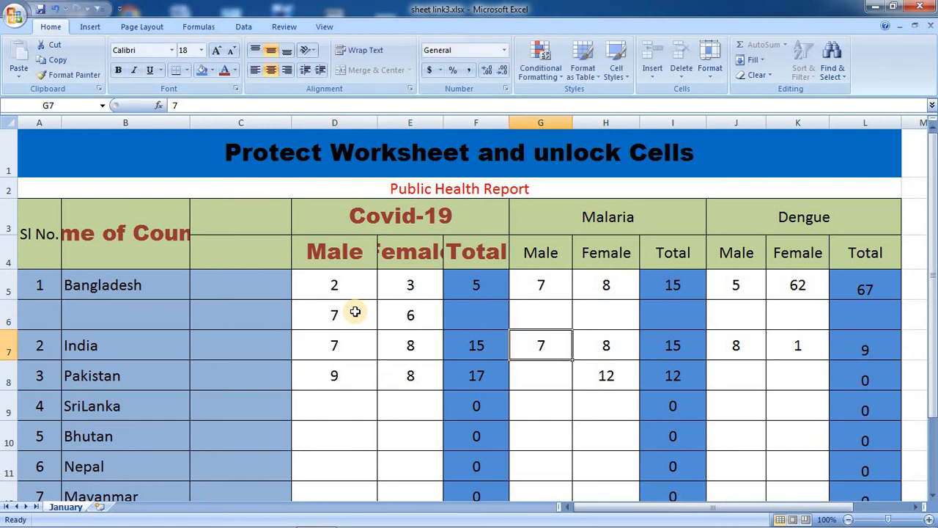